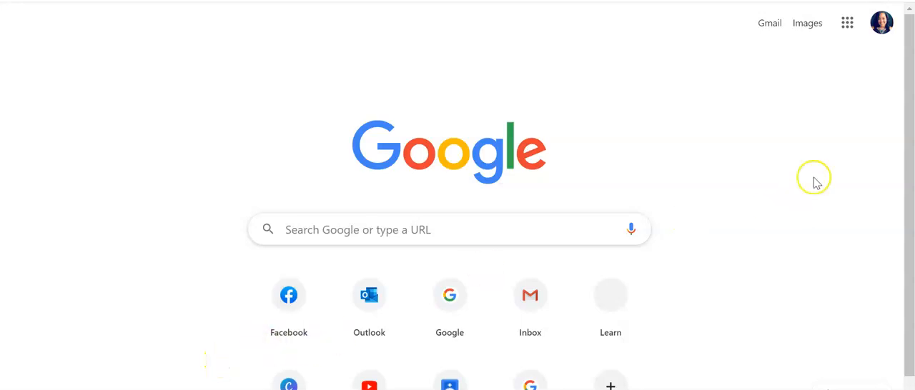
Open Google Calendar and create a new event with its full set of options displayed
click(851, 28)
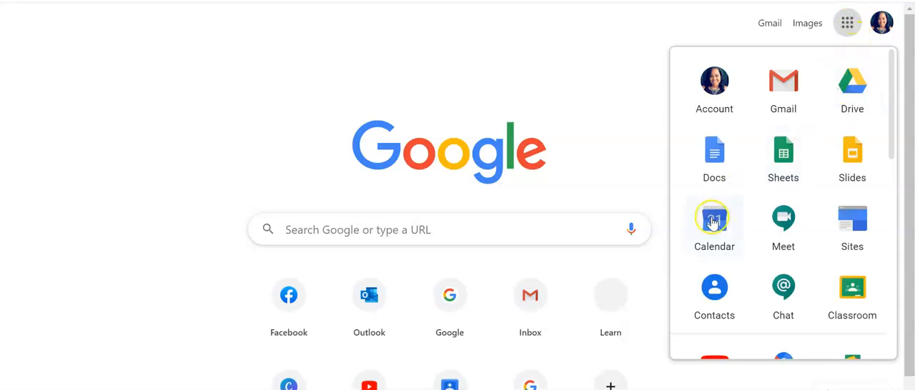
click(713, 223)
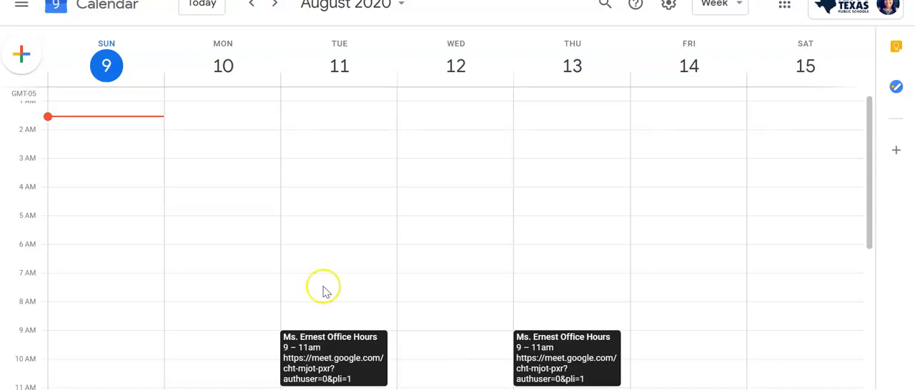
click(21, 63)
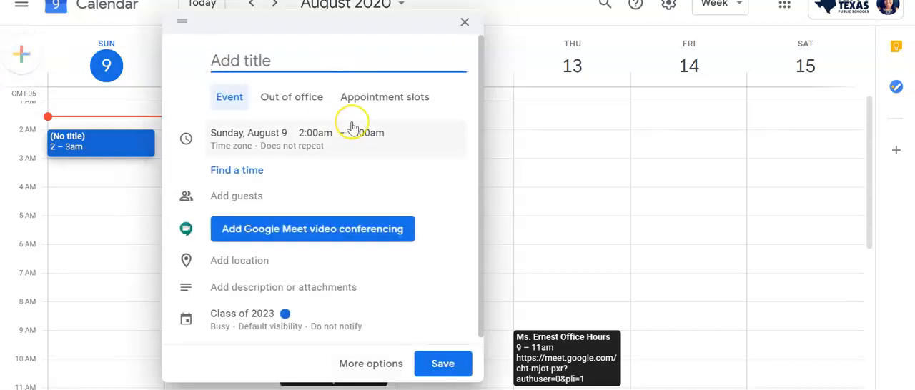
click(388, 363)
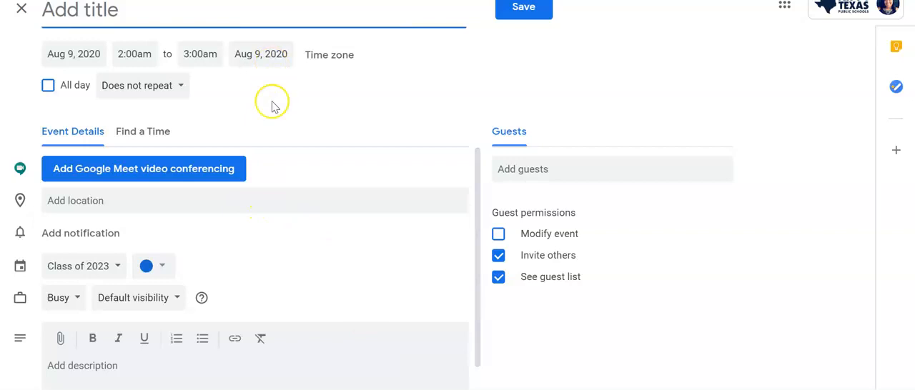
Title the new event "Morning Advisory"
scroll(307, 310, down, 1)
scroll(309, 311, up, 1)
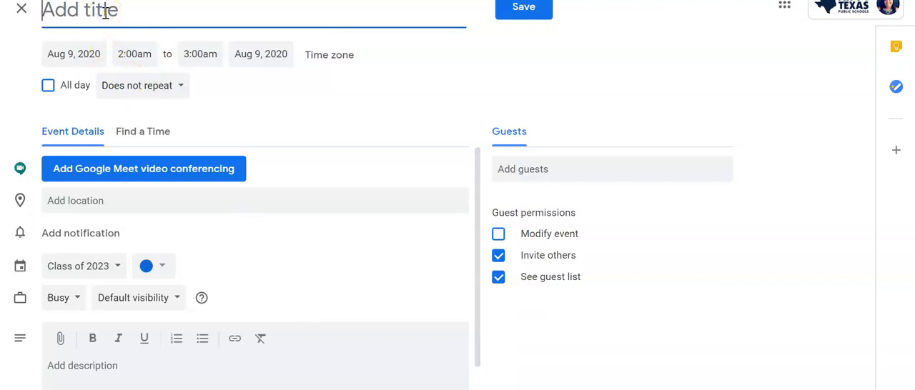
text(Morning A)
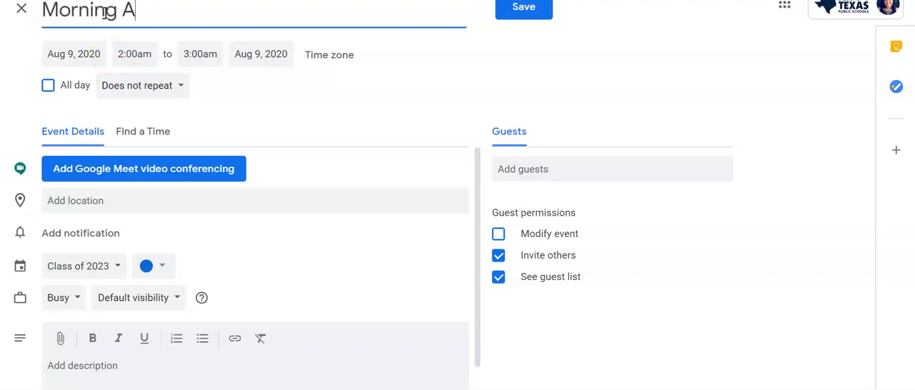
text(dvisory)
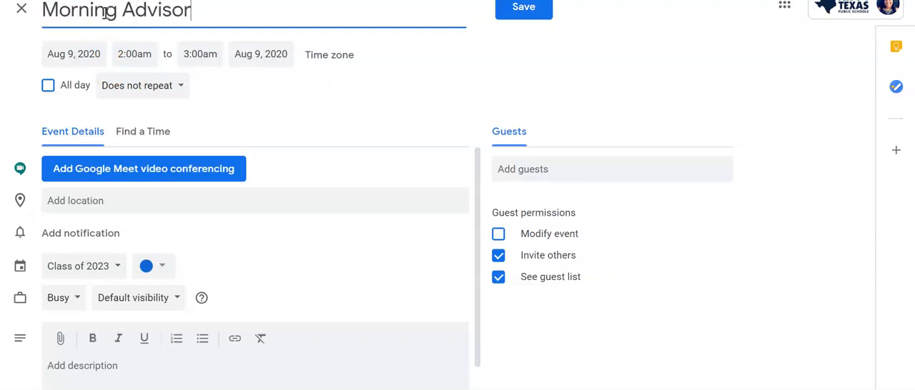
Schedule the event for Aug 24, 2020, from 8:00am to 8:30am
click(93, 56)
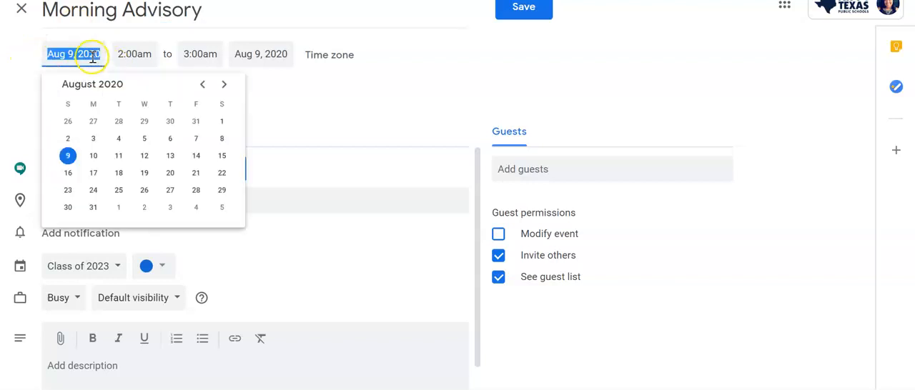
click(93, 190)
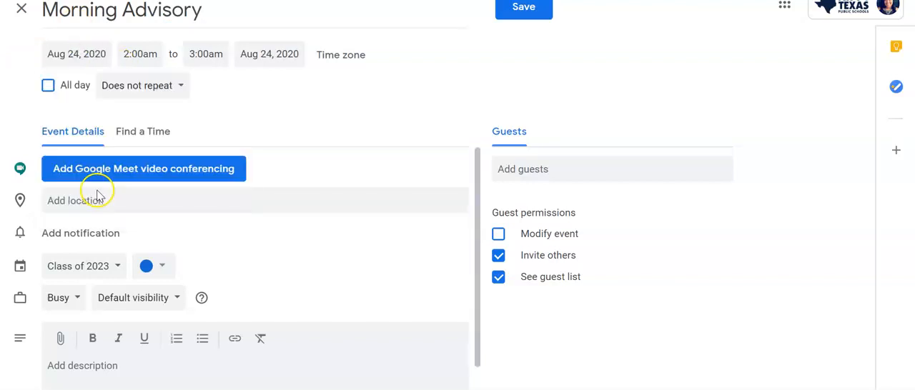
click(139, 55)
scroll(175, 182, down, 7)
scroll(175, 181, down, 4)
click(167, 126)
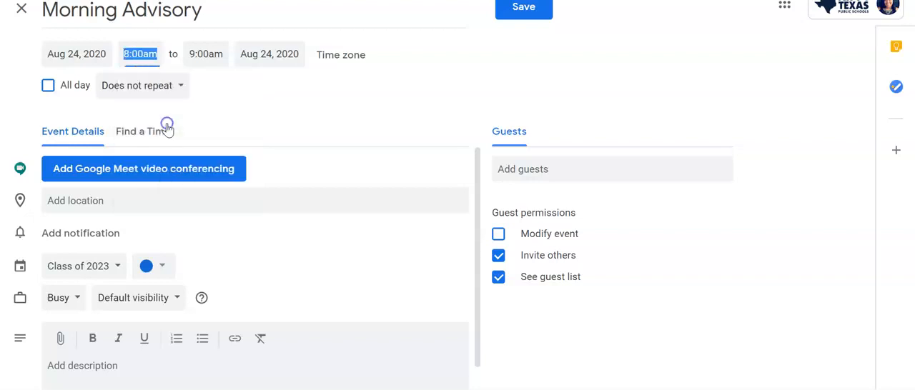
click(211, 55)
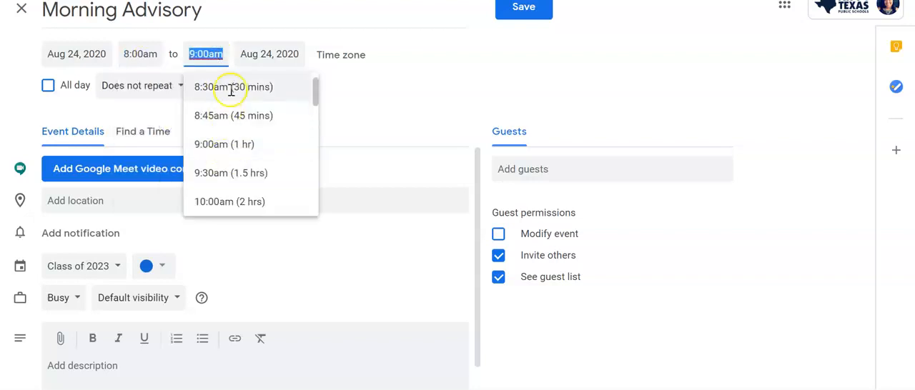
click(231, 87)
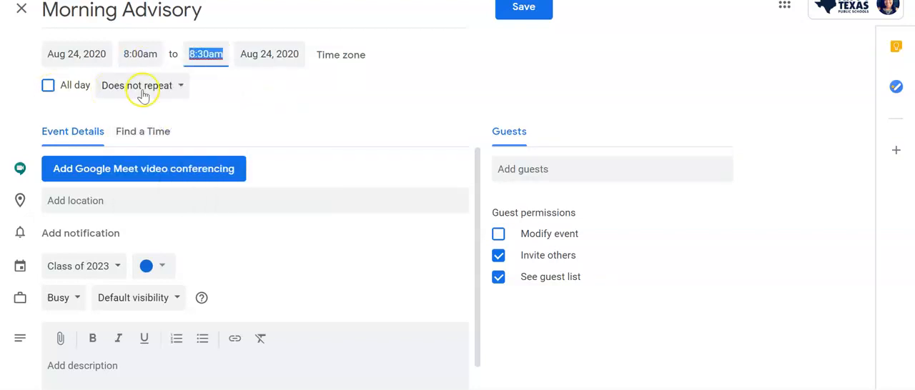
Set up a custom recurrence that repeats the event every week on Monday through Friday
click(180, 88)
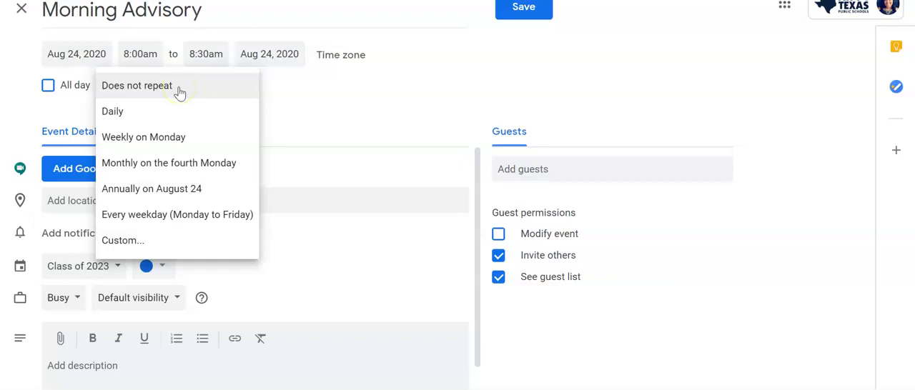
click(131, 245)
click(387, 173)
click(411, 172)
click(435, 171)
click(459, 173)
click(461, 173)
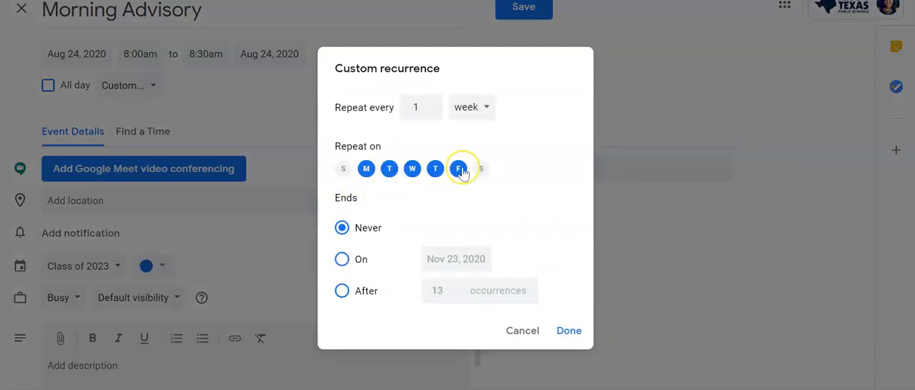
End the custom recurrence on Jun 7, 2021 and apply it to the event
click(348, 236)
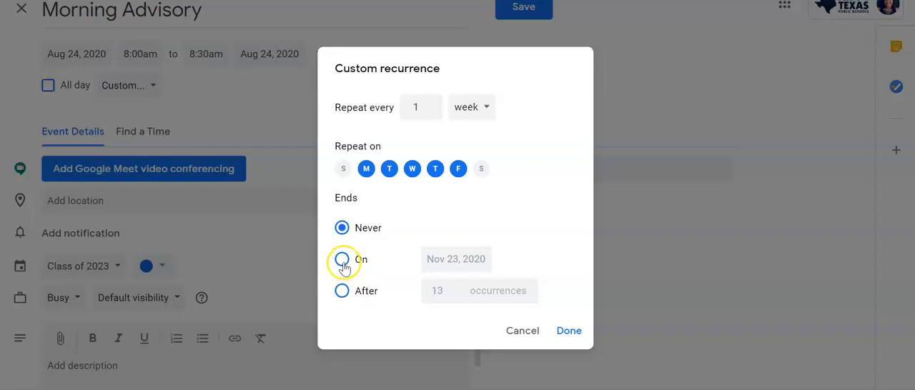
click(343, 263)
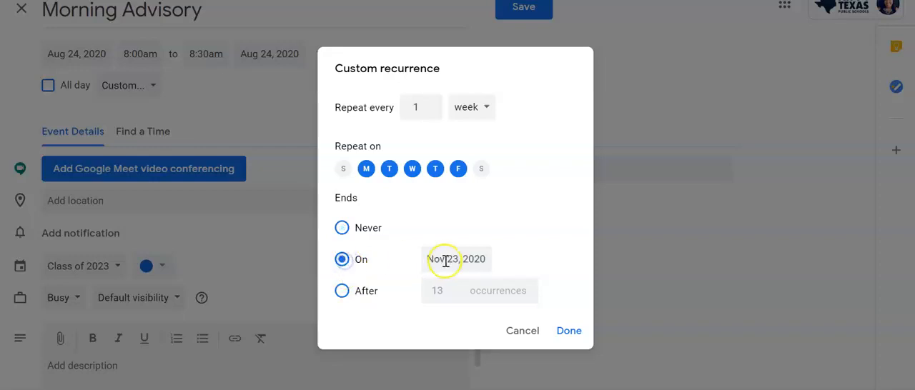
click(445, 261)
click(601, 97)
click(601, 97)
click(602, 97)
click(602, 98)
click(603, 98)
click(603, 98)
click(603, 98)
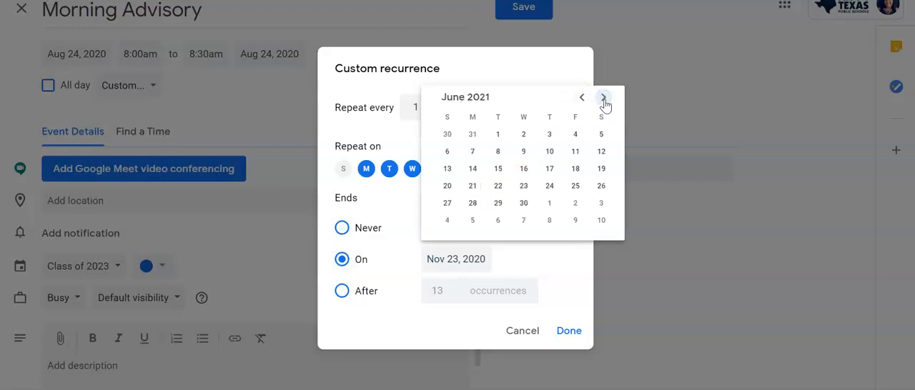
click(581, 97)
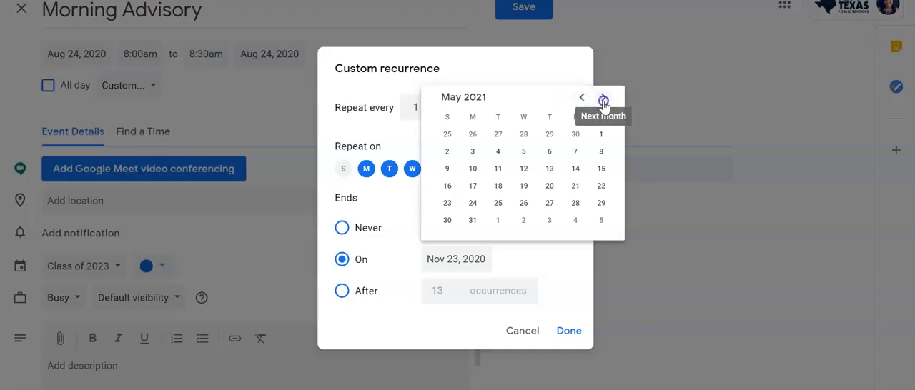
click(603, 98)
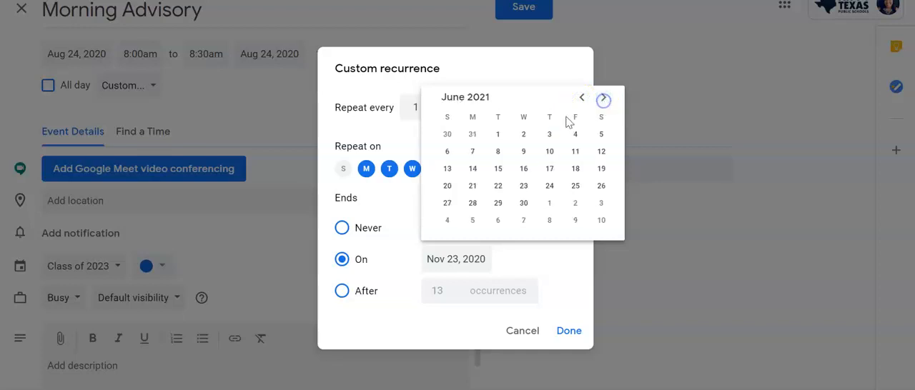
click(472, 152)
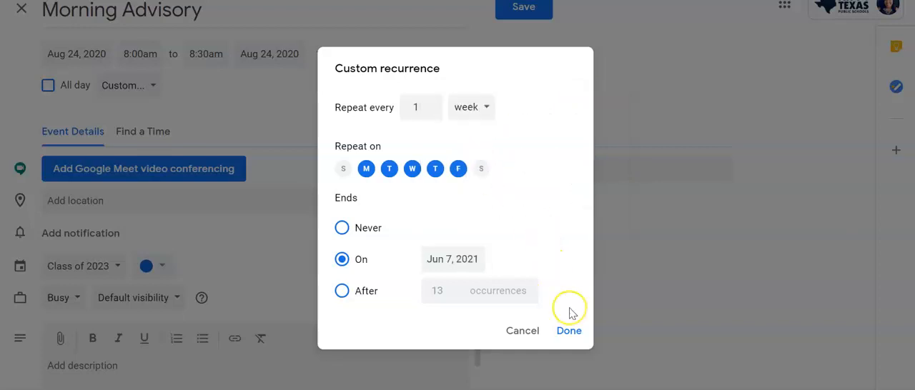
click(576, 334)
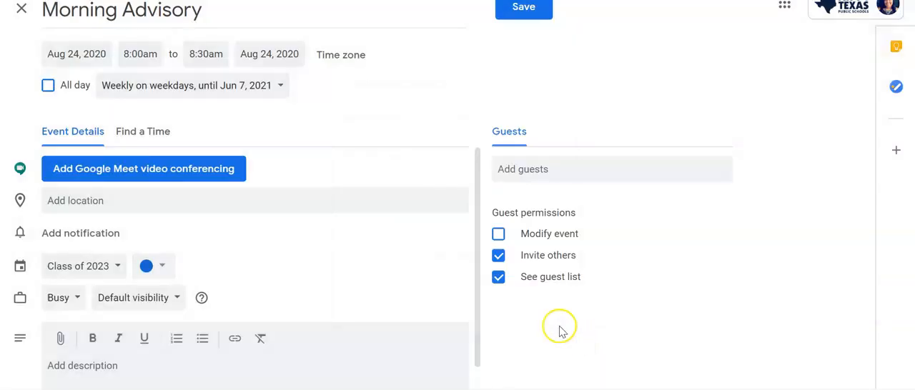
Enter "Google Classroom" as the event's location
click(177, 204)
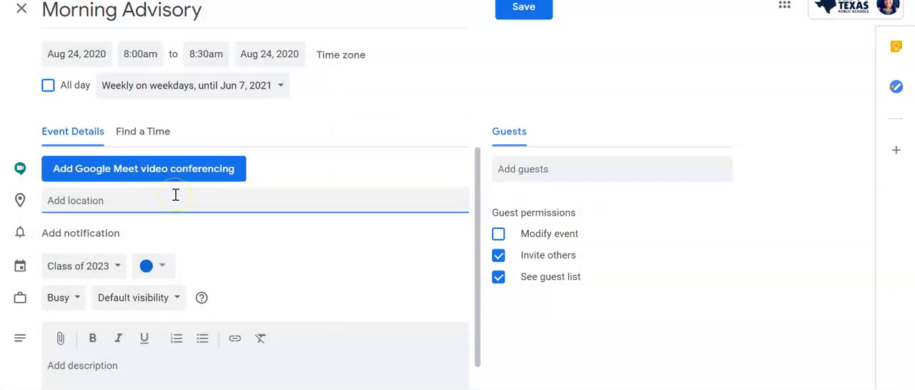
text(Google Classroom)
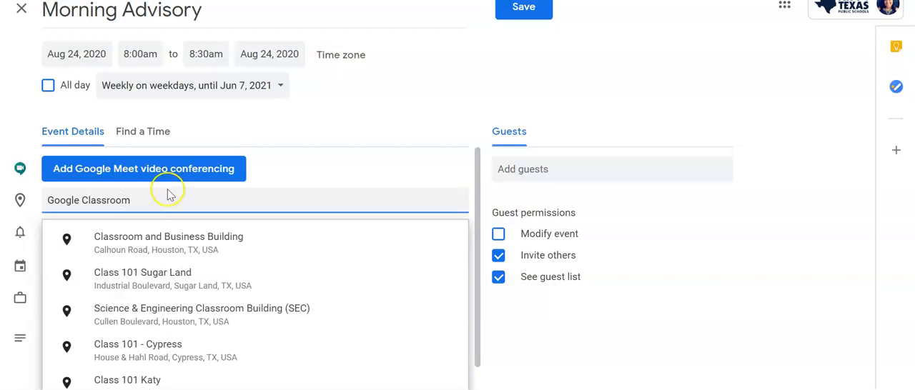
click(296, 163)
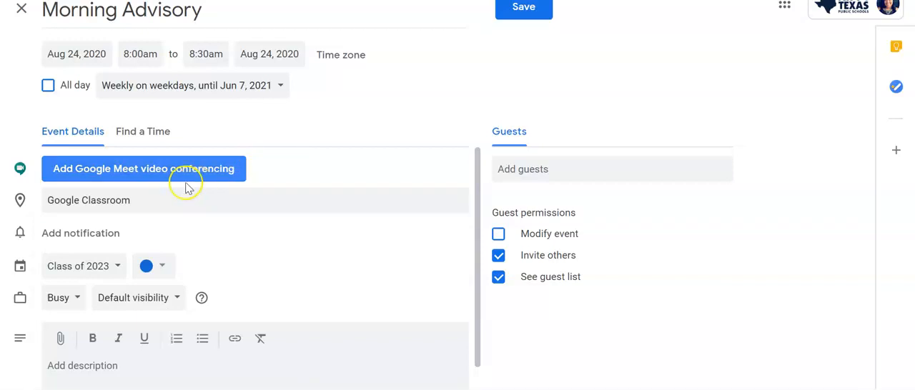
Change the event's location to "Google Meet" and add Google Meet video conferencing
click(137, 200)
drag(139, 200, 52, 213)
drag(130, 200, 82, 201)
text(Meet)
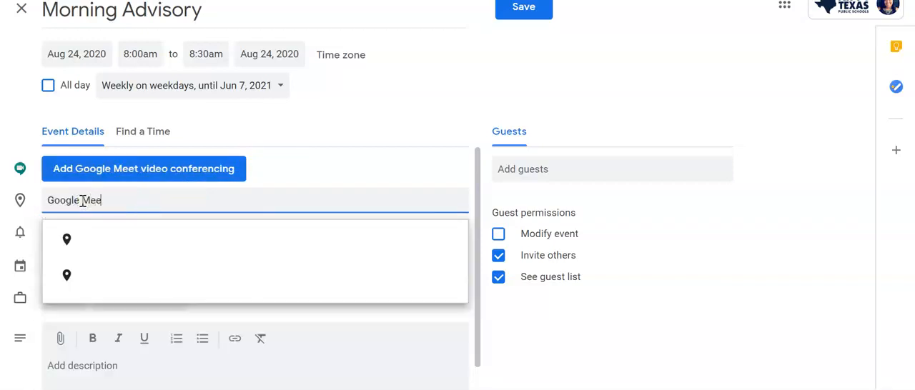
click(313, 175)
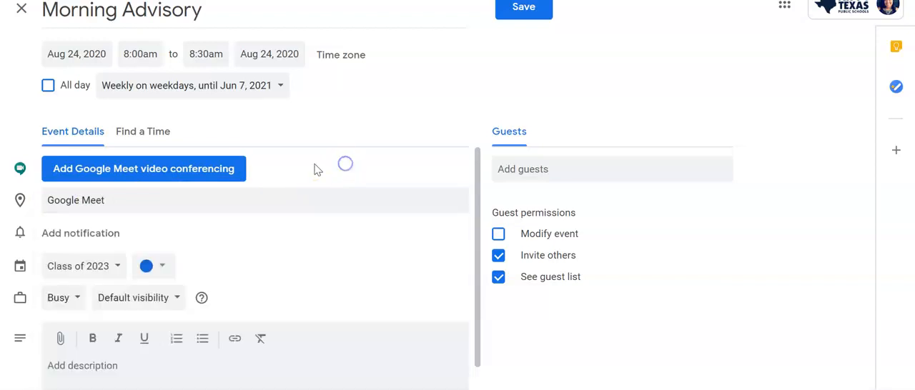
click(146, 172)
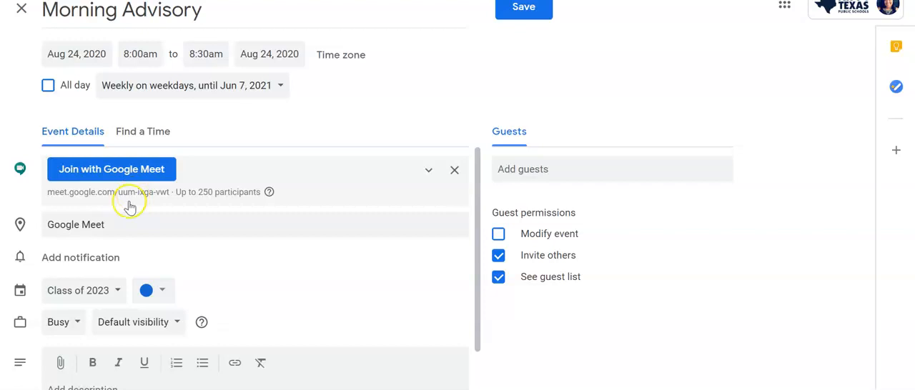
Add an event notification set to 15 minutes
scroll(253, 300, down, 1)
click(78, 187)
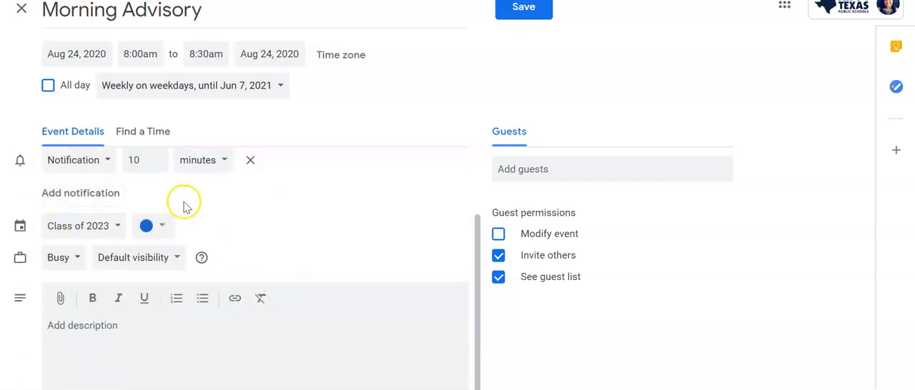
scroll(143, 208, up, 1)
click(152, 228)
click(156, 228)
click(156, 228)
click(157, 227)
click(156, 228)
click(157, 228)
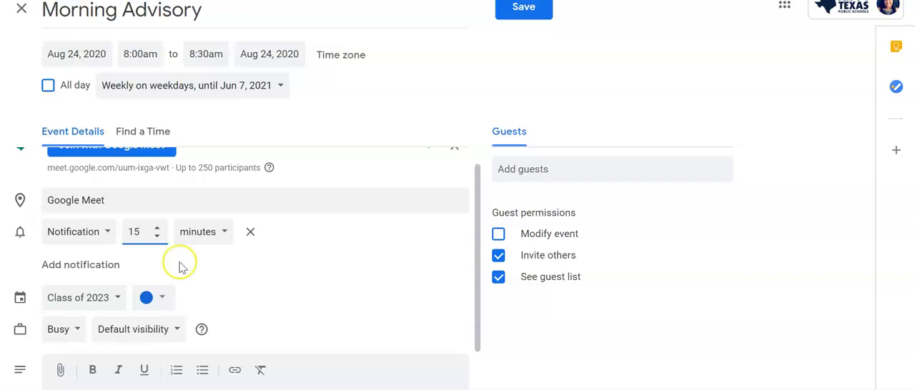
Assign the event to the Morning Advisory calendar
click(114, 300)
click(365, 295)
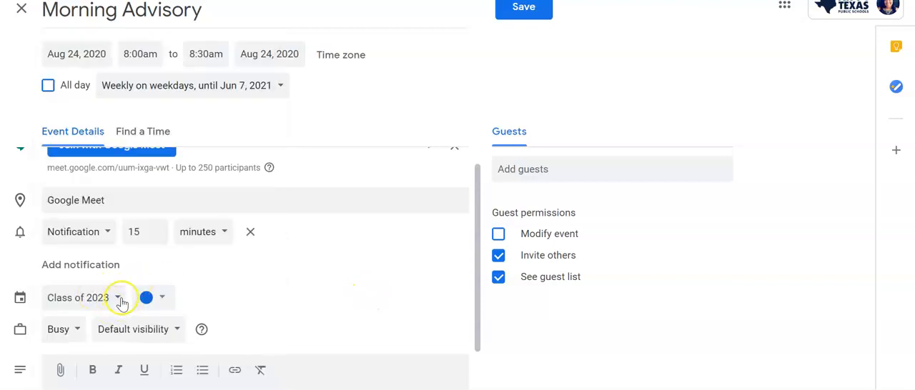
click(120, 301)
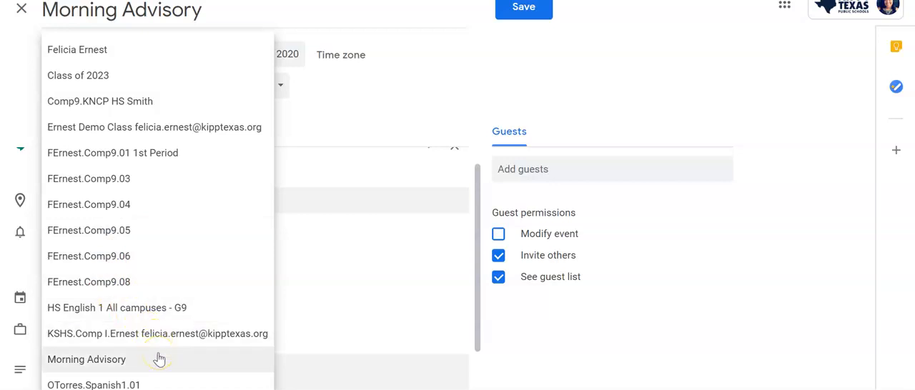
click(111, 362)
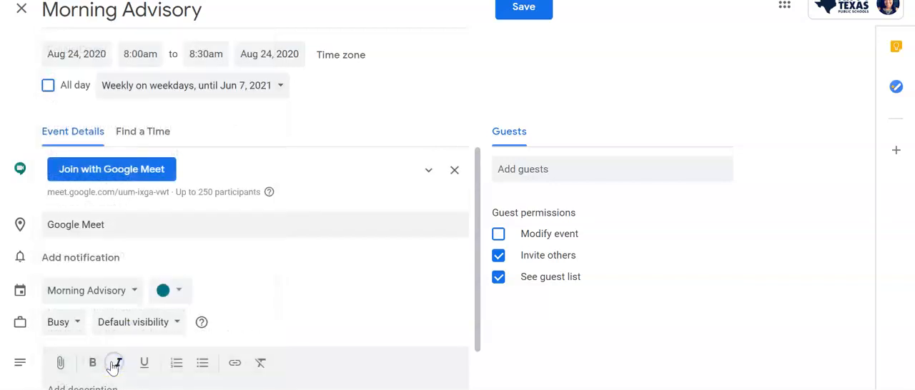
Set the event's color to yellow
click(177, 291)
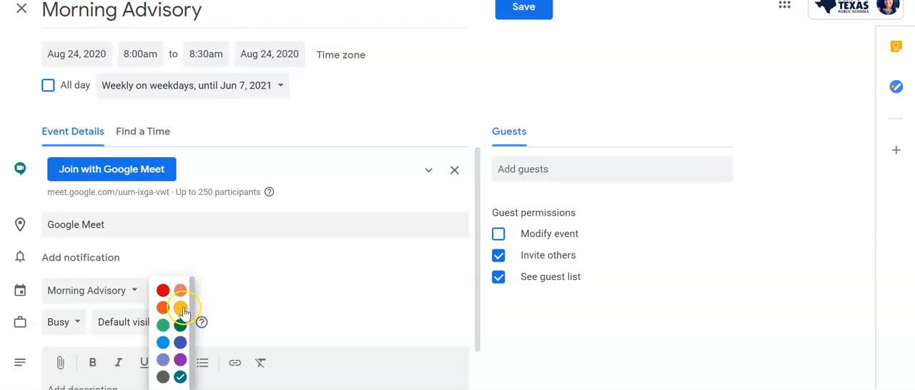
click(181, 308)
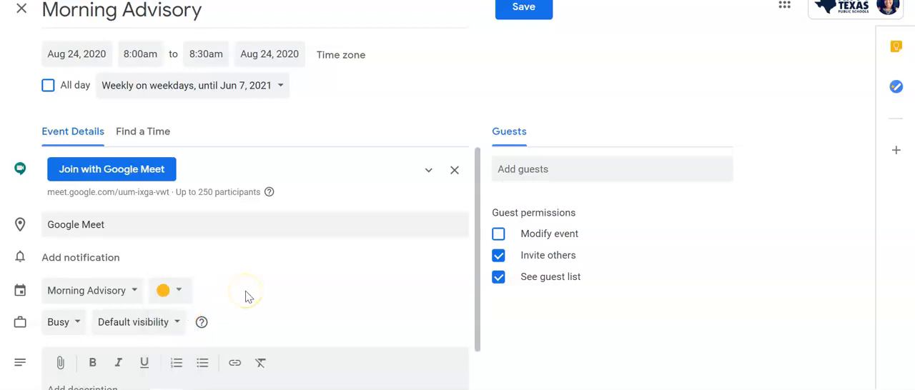
scroll(244, 293, down, 1)
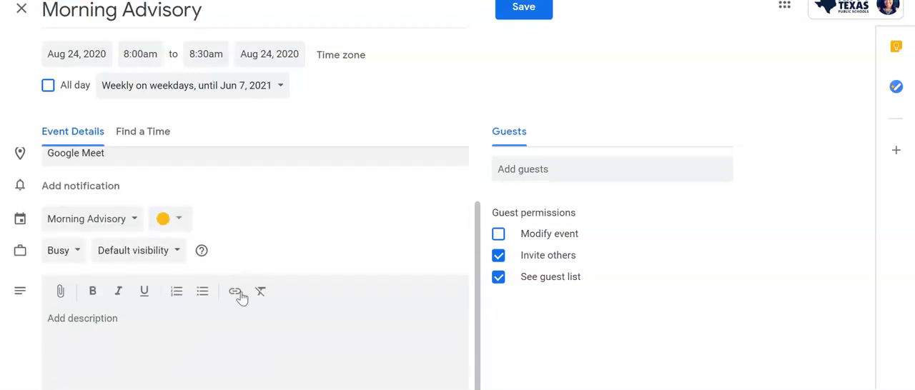
Set the event's availability to Busy and its visibility to Default visibility
click(80, 253)
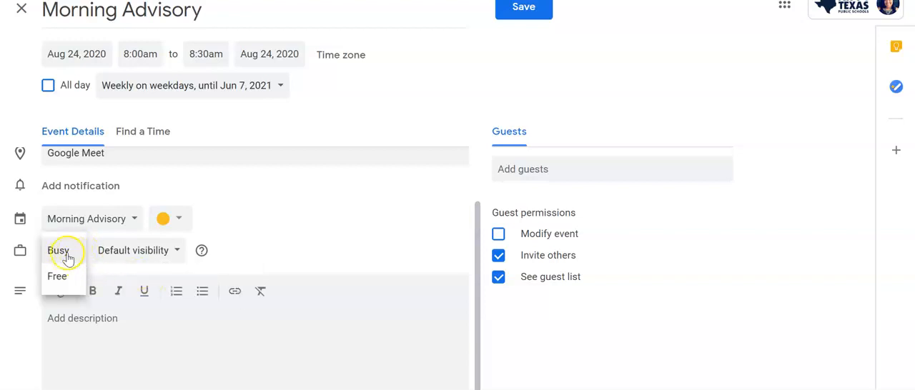
click(69, 262)
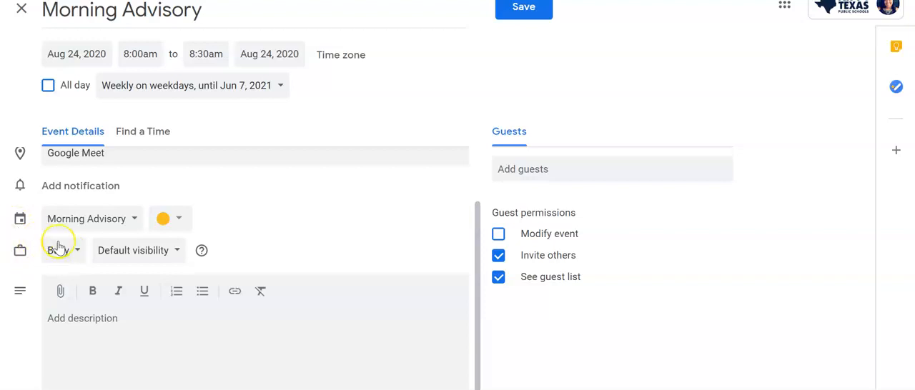
click(176, 252)
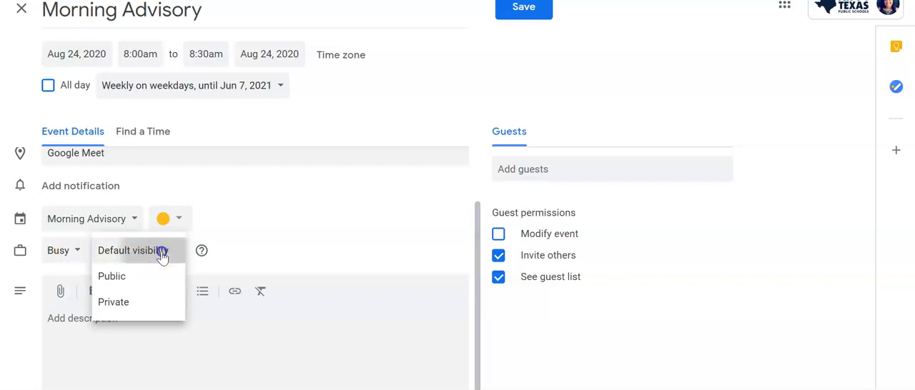
click(163, 257)
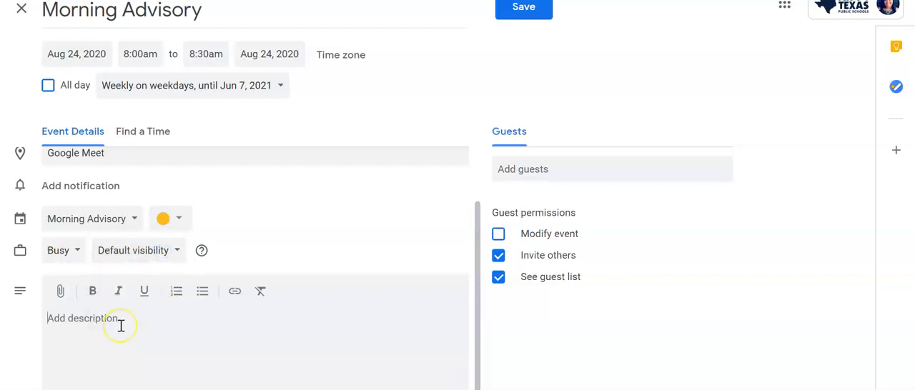
Enter the event description "This time frame is for Morning Advisory! :)"
text(This time frame is for)
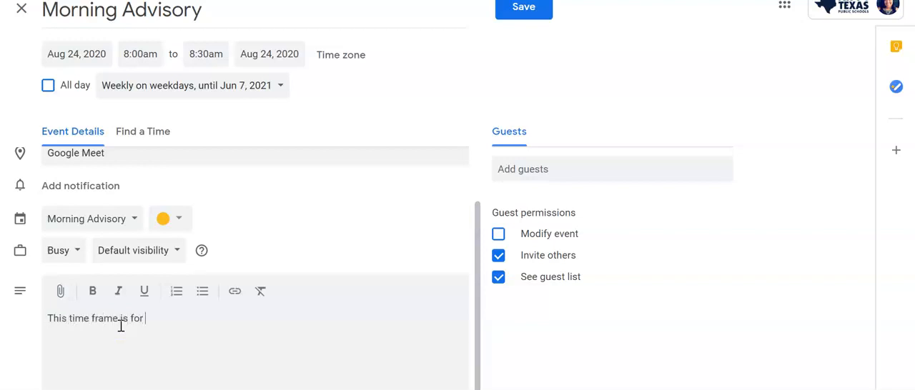
text( Morning Advisory! :))
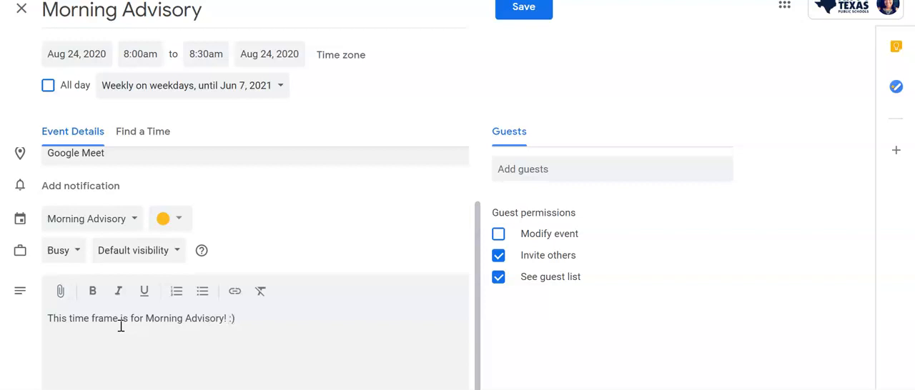
scroll(444, 220, down, 1)
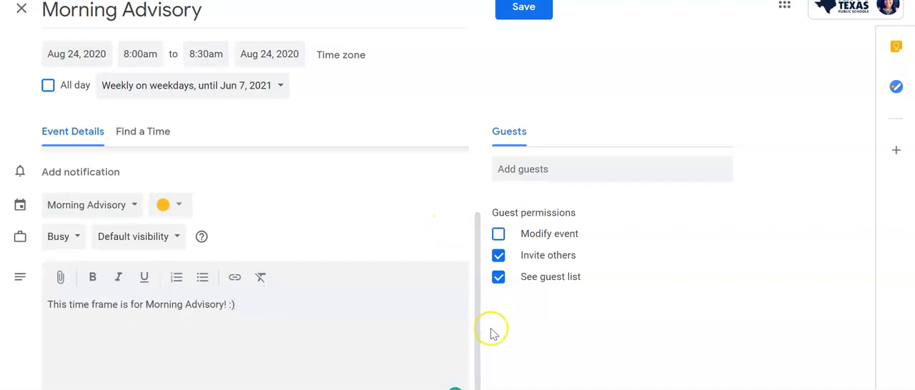
scroll(297, 278, up, 1)
scroll(295, 276, down, 2)
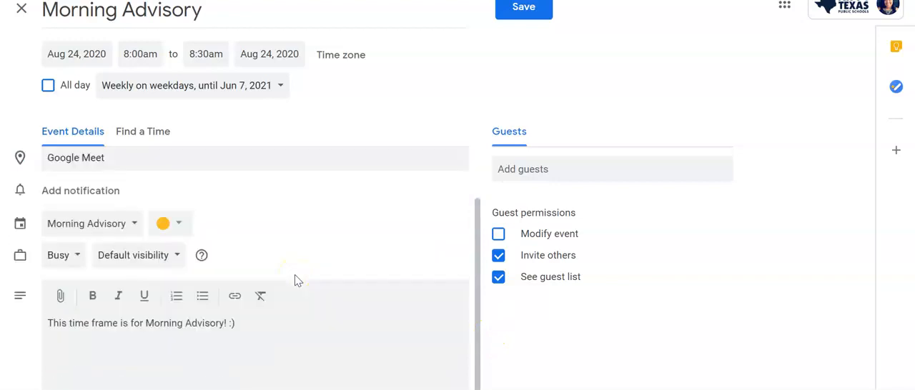
Add two colleagues from the suggested contacts as guests of the Morning Advisory event
click(521, 183)
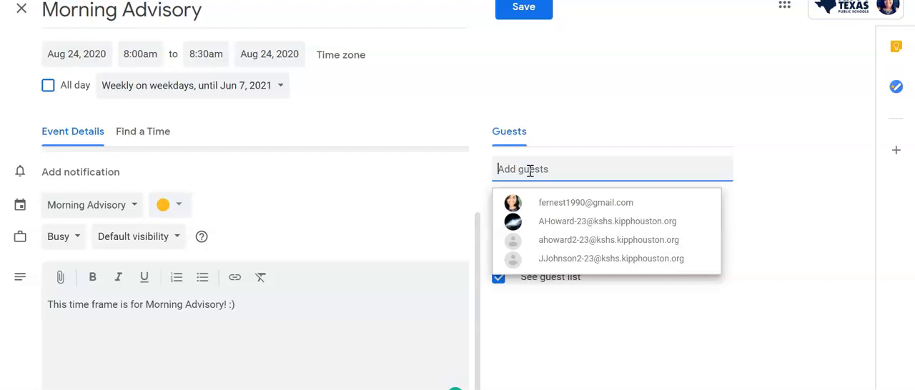
text(ken)
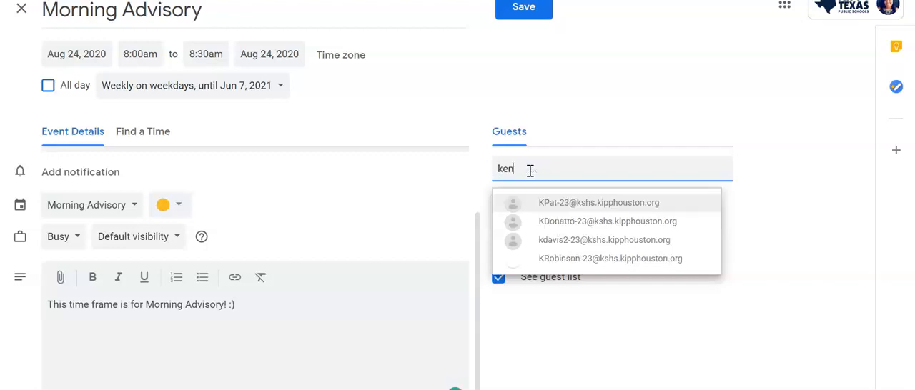
text(ya.)
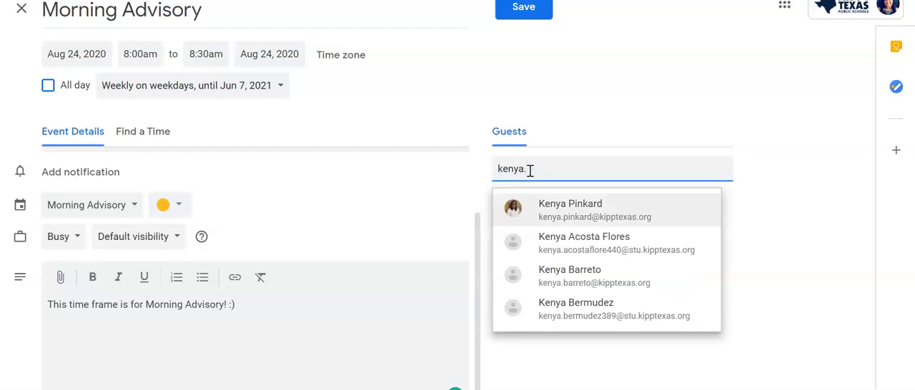
click(585, 211)
click(590, 169)
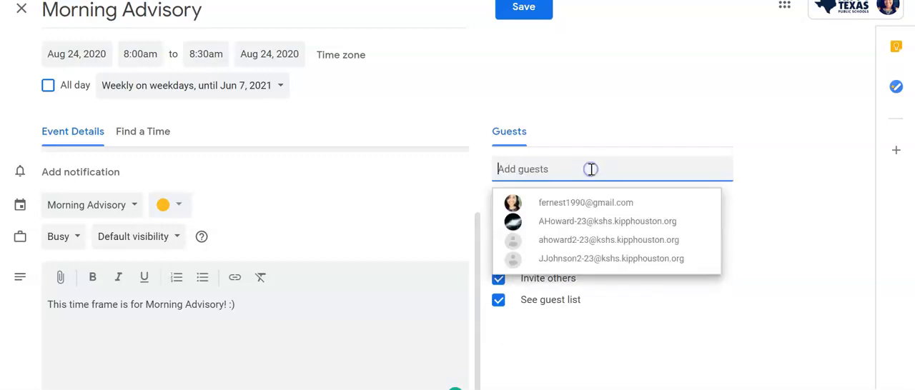
text(shan)
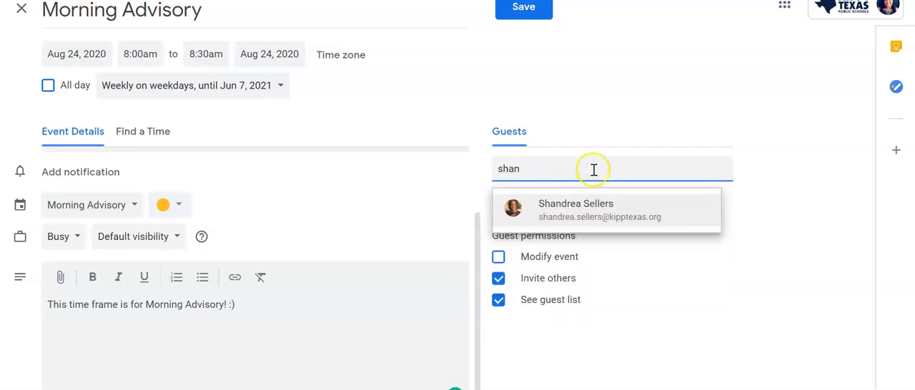
click(589, 209)
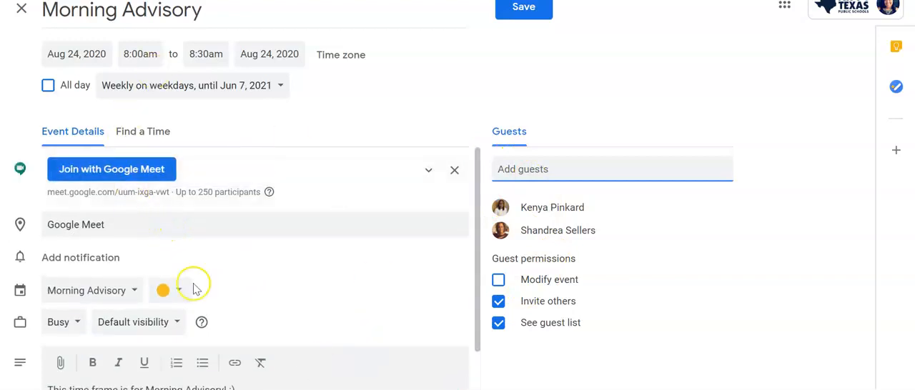
Save the Morning Advisory event without sending invitation emails to the guests
click(505, 9)
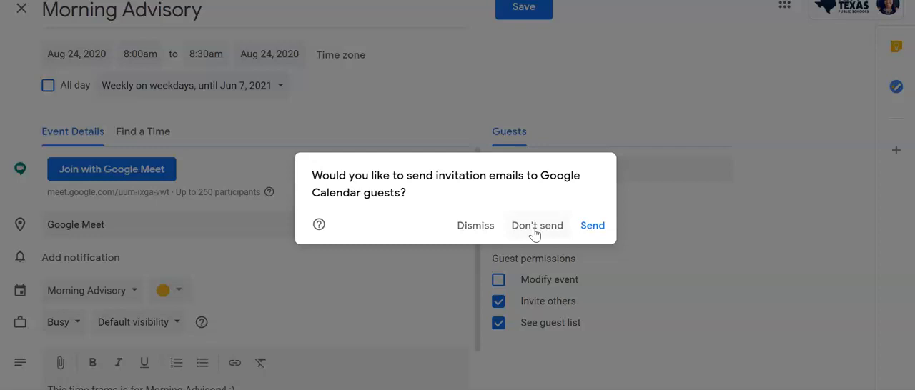
click(598, 227)
click(538, 228)
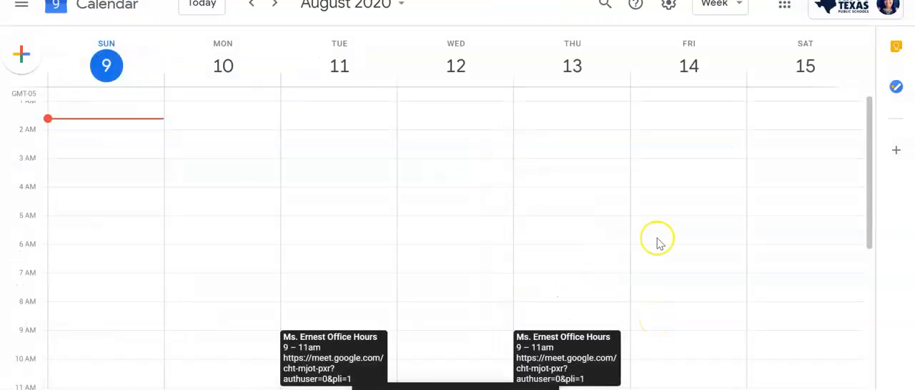
Check the recurring Morning Advisory events in the weeks of August 24 and August 31, 2020
click(403, 5)
click(305, 111)
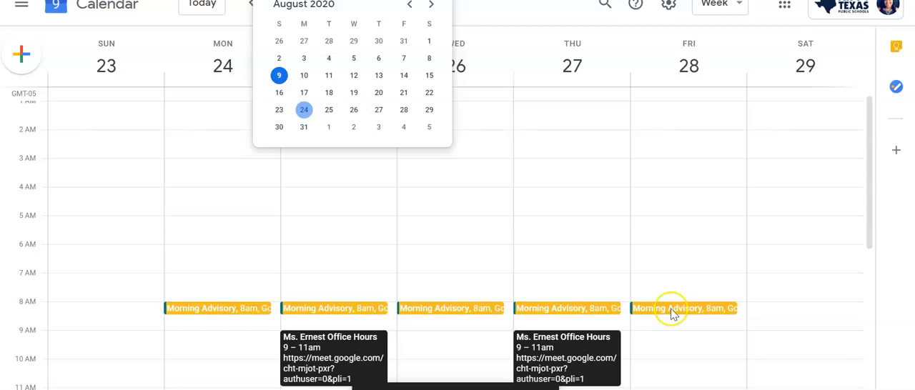
click(306, 127)
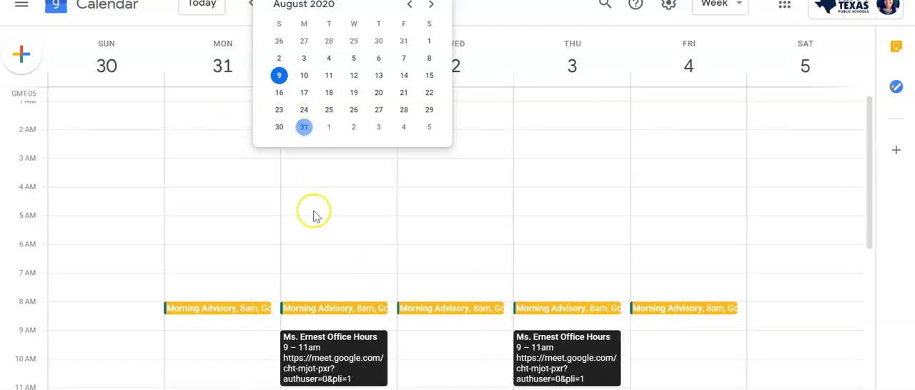
click(304, 109)
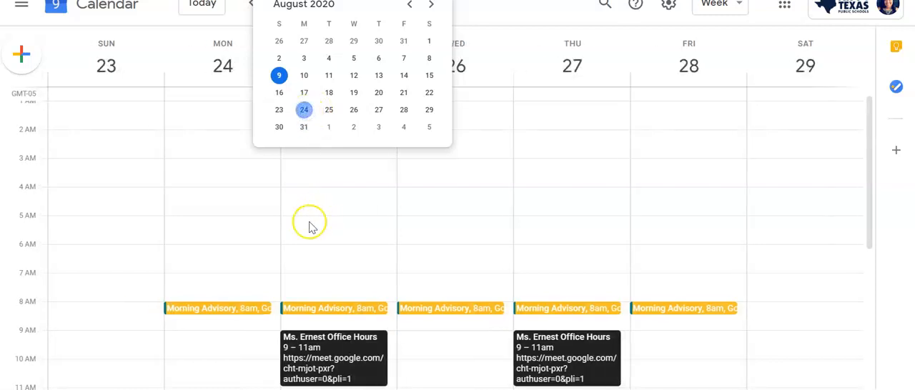
click(255, 287)
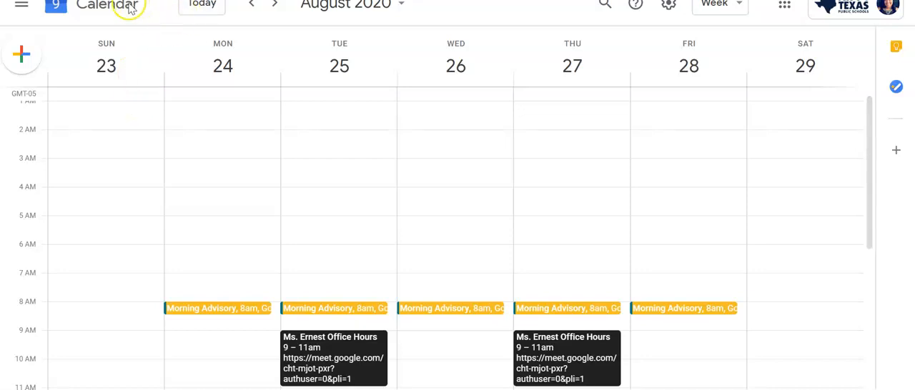
Create a new event on Monday, August 24 titled "Content Team Time (ELA)"
click(16, 49)
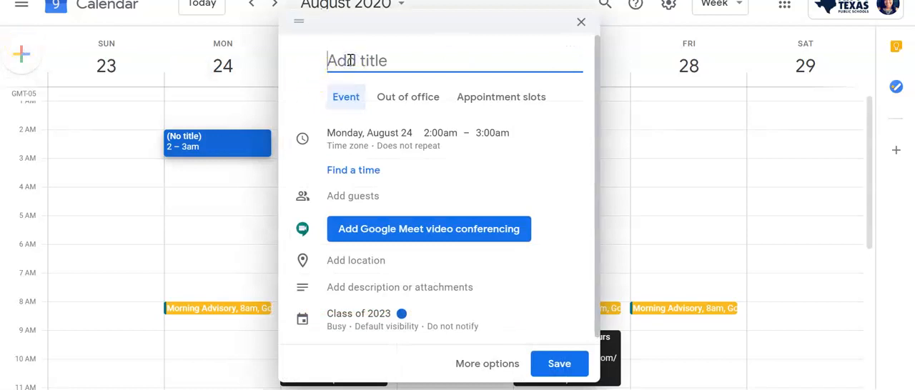
text(Content )
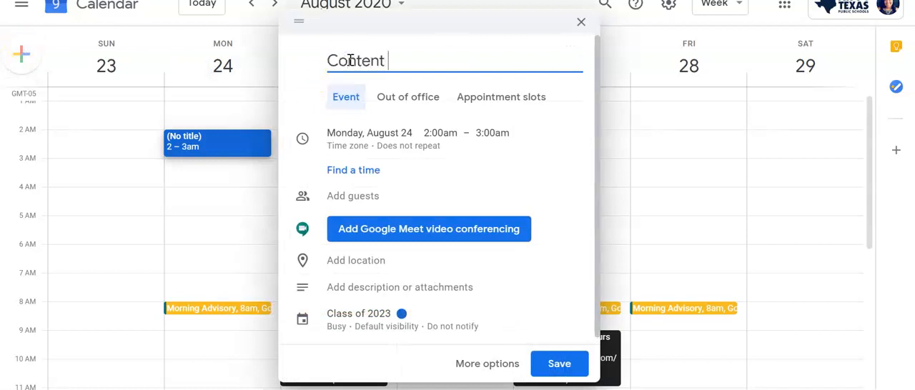
text(Team Time (ELA)
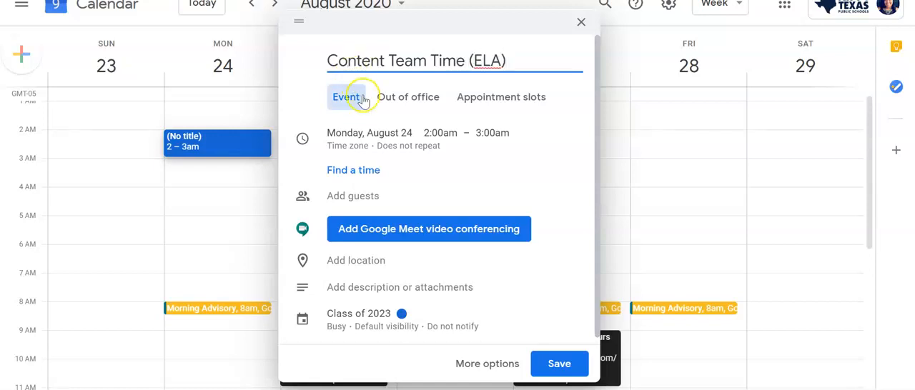
Set the Content Team Time event's date to Tuesday, August 25
click(374, 136)
click(373, 130)
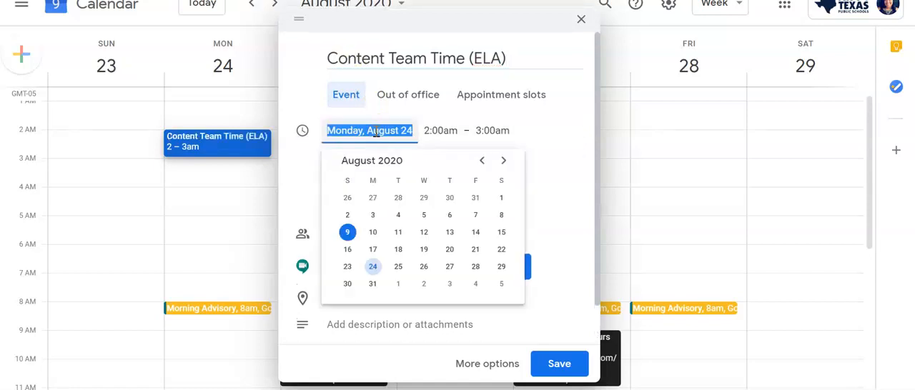
click(398, 269)
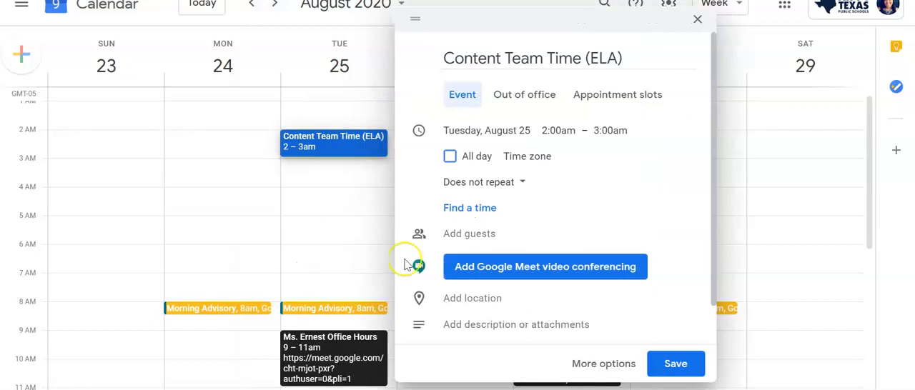
click(522, 186)
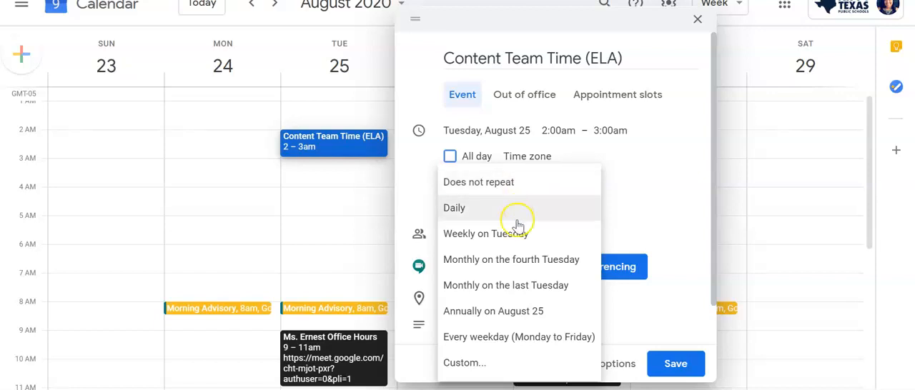
click(506, 364)
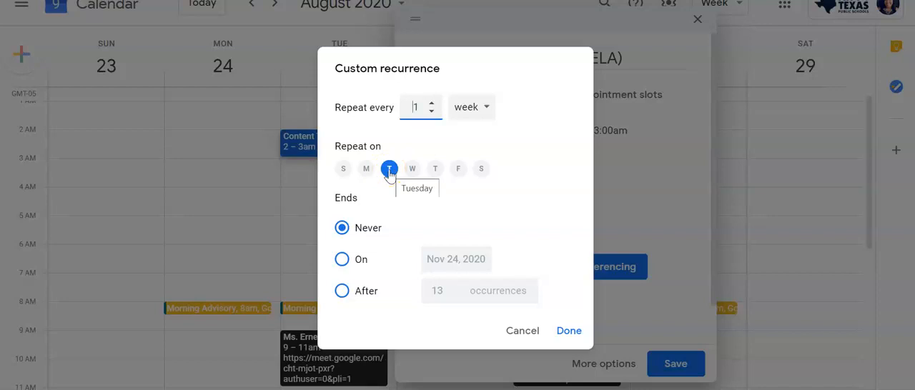
click(435, 170)
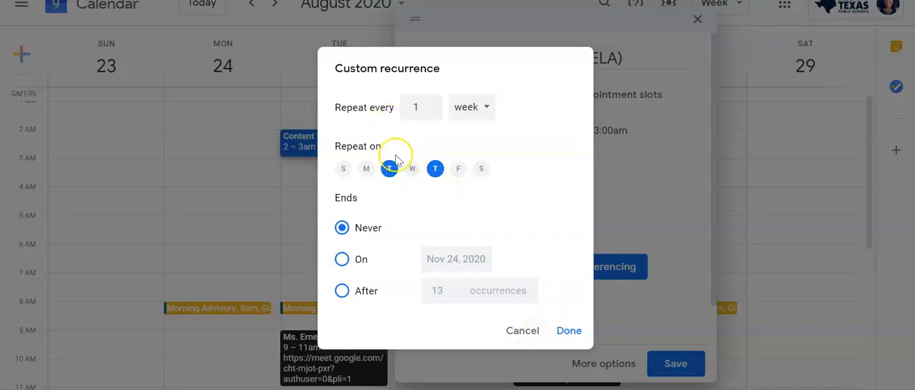
click(524, 330)
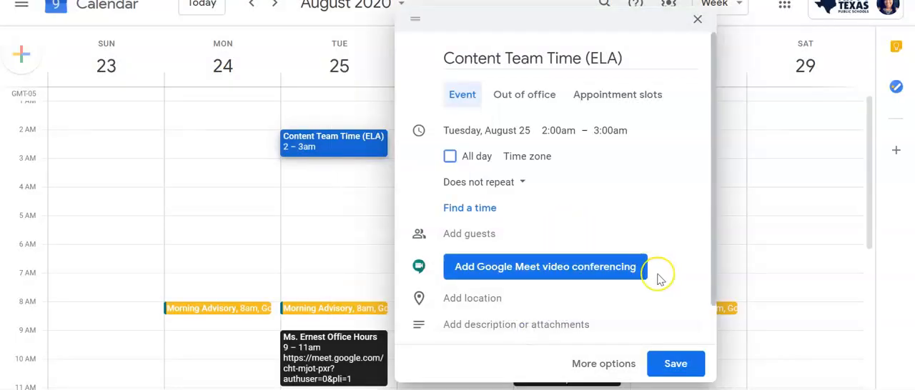
Open the event's full options and set its location to "Zoom Meeting"
click(624, 370)
scroll(214, 193, down, 2)
scroll(127, 178, up, 2)
click(114, 205)
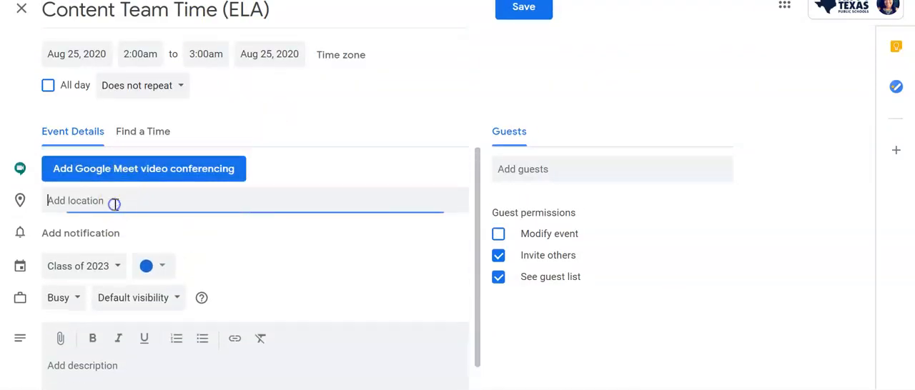
text(Zo)
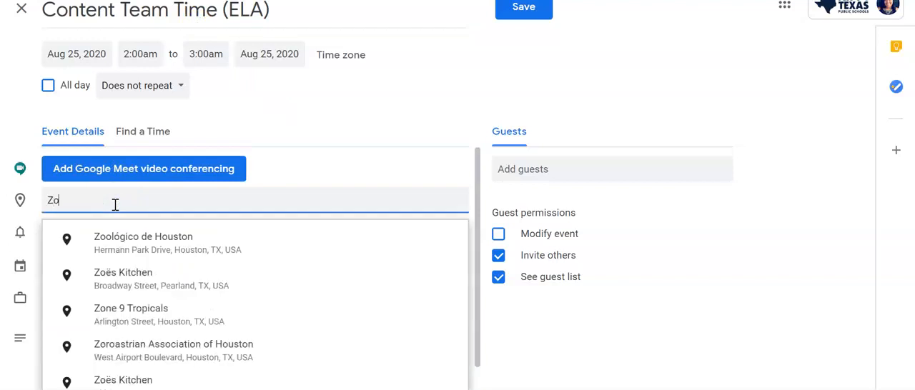
text(om Meeting)
click(338, 166)
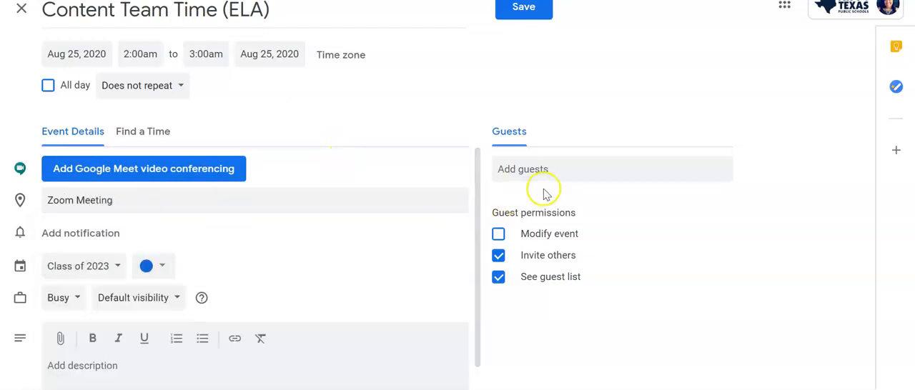
Assign the Content Team Time event to the personal calendar and set its color to Tomato
click(117, 270)
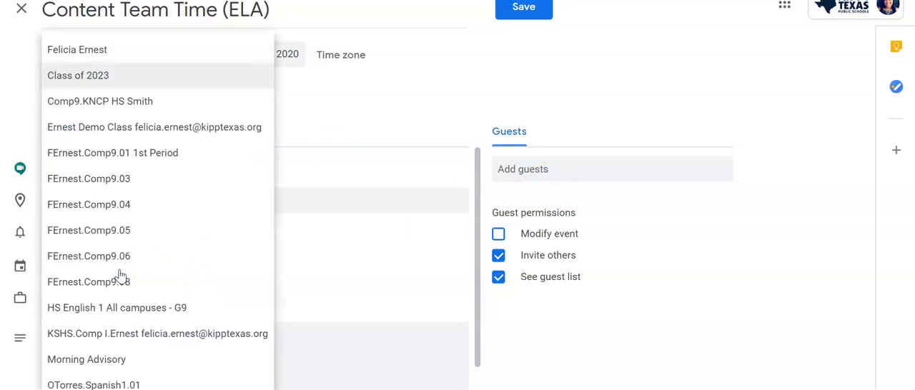
click(110, 54)
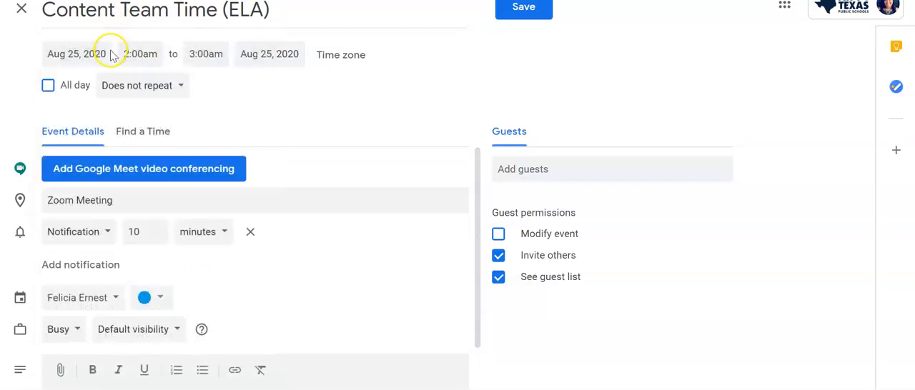
click(158, 305)
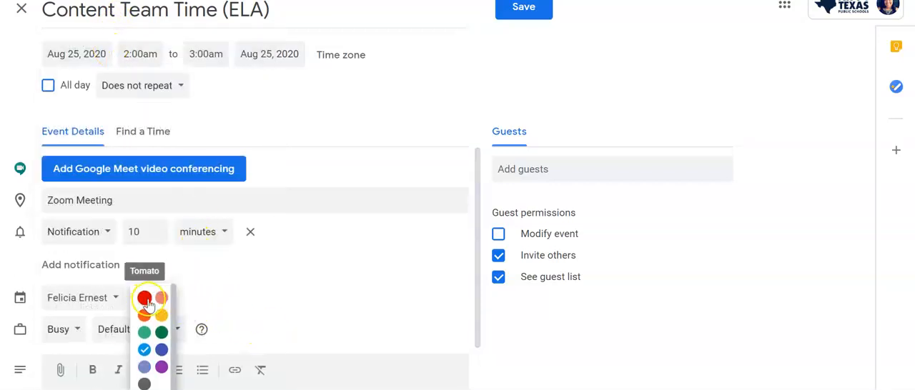
click(145, 300)
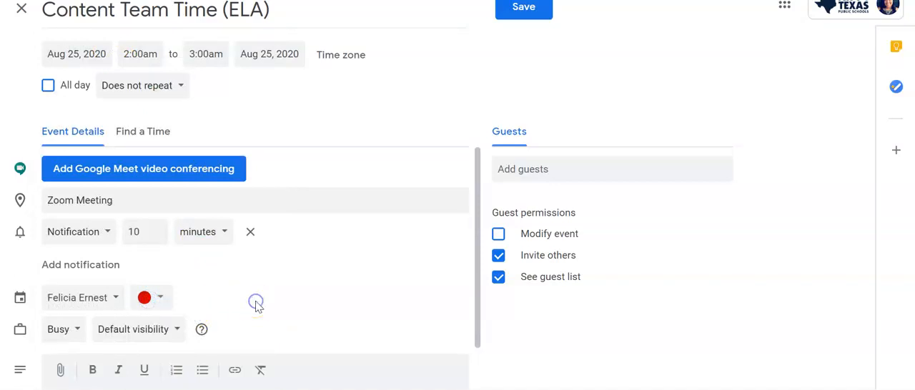
Add the description "Content Team Planning", save the event, and review its details in the calendar
scroll(258, 307, down, 1)
click(182, 326)
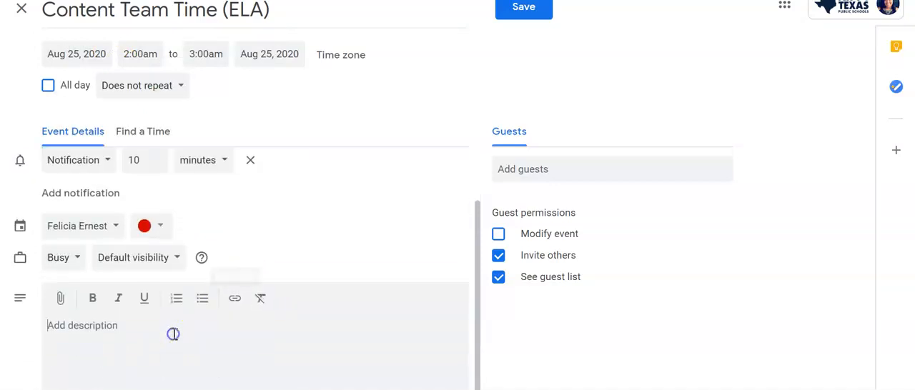
text(Content Team Planning)
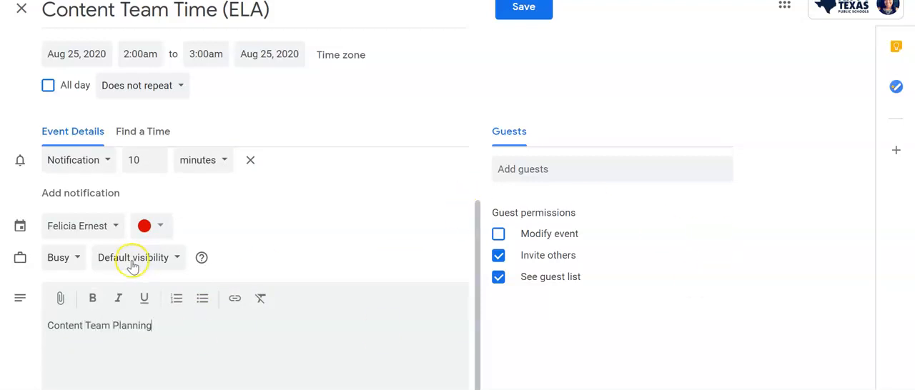
scroll(136, 261, down, 1)
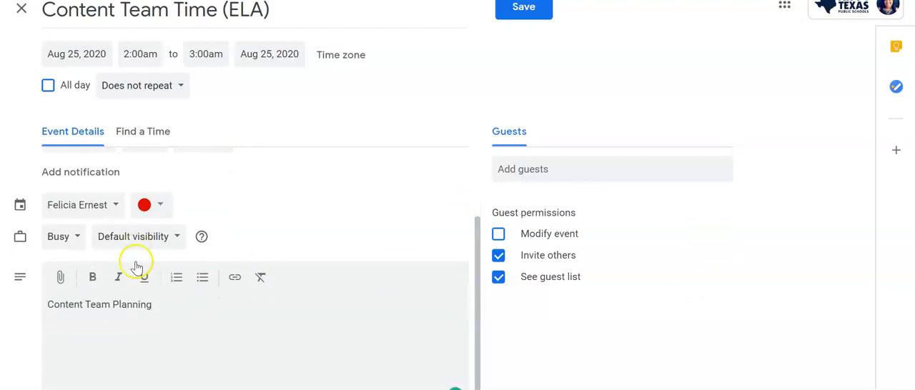
scroll(136, 265, up, 1)
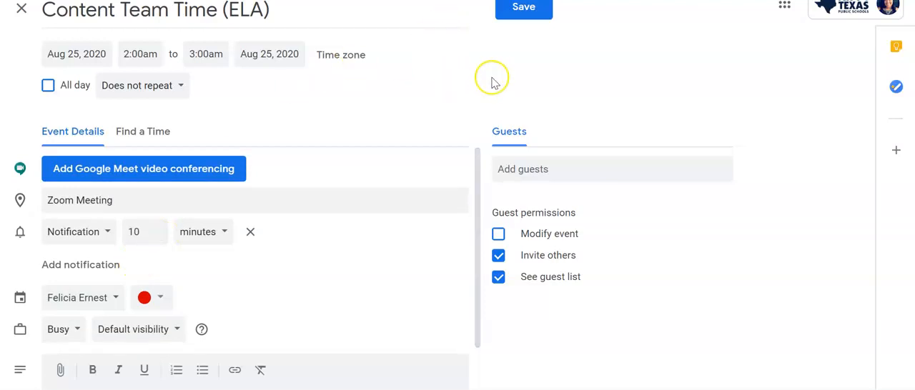
click(531, 27)
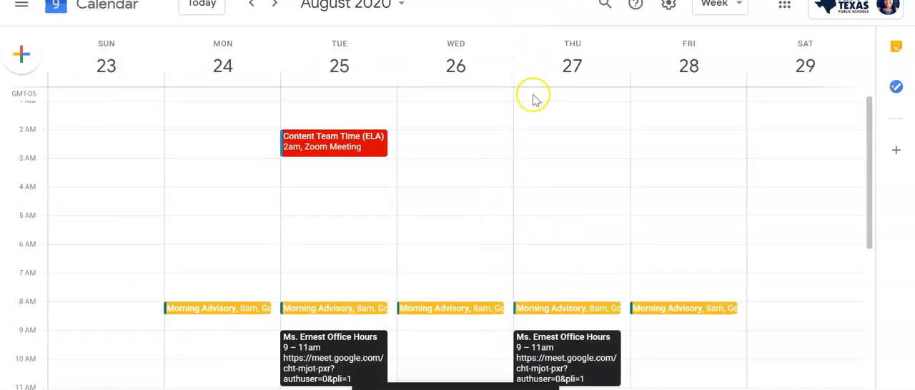
click(381, 149)
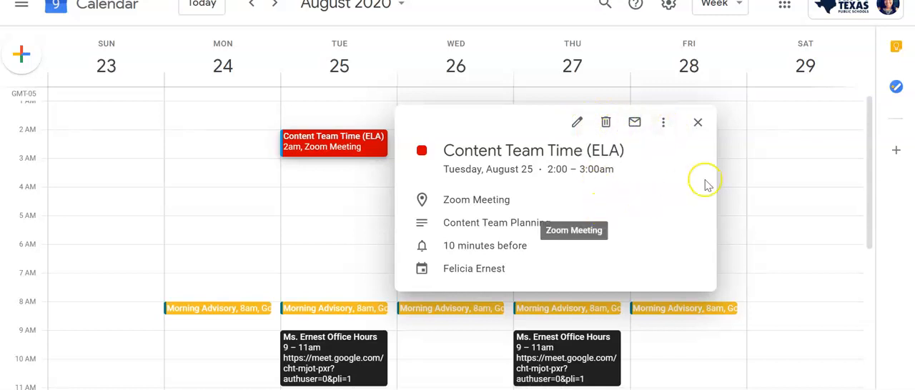
click(726, 179)
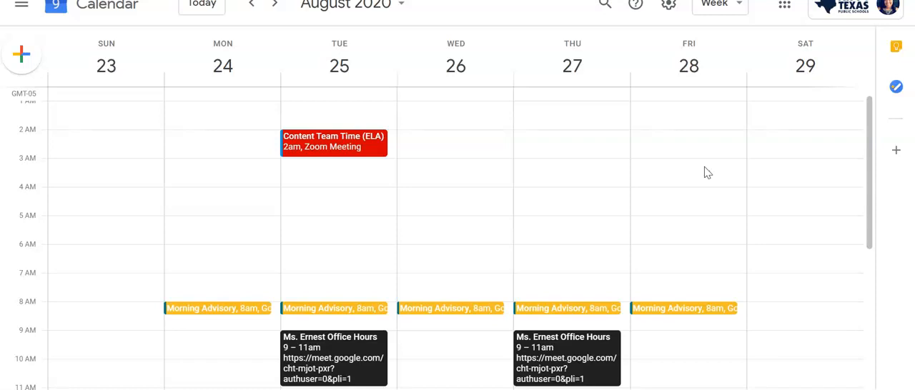
Create a new event on Monday, August 24 with its full options open and title it "Planning Period"
click(31, 70)
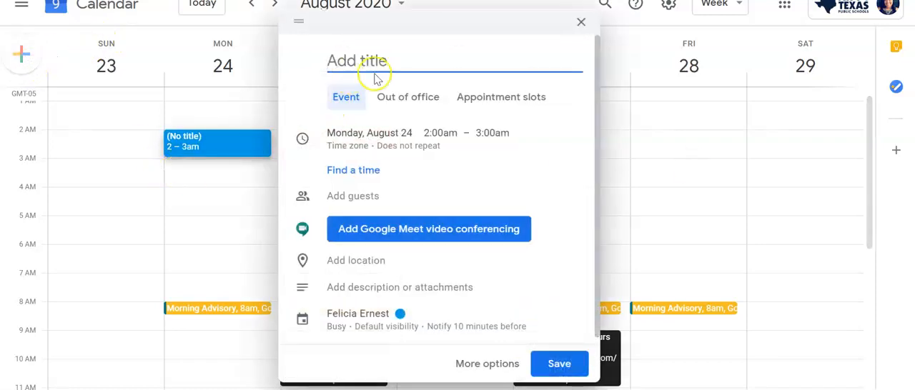
click(580, 25)
click(22, 56)
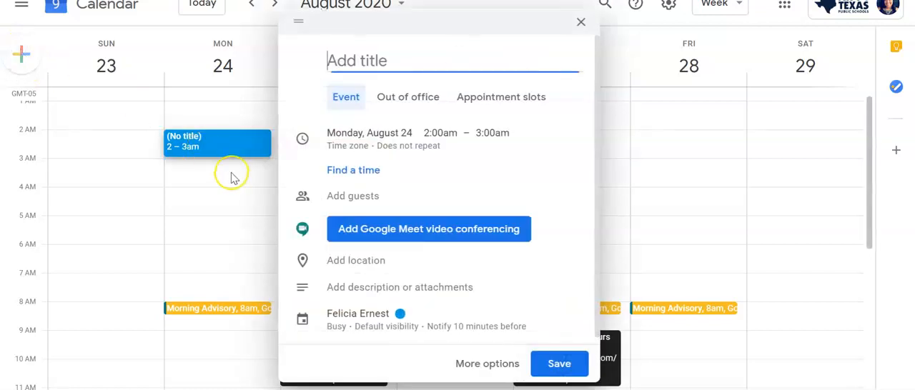
click(500, 364)
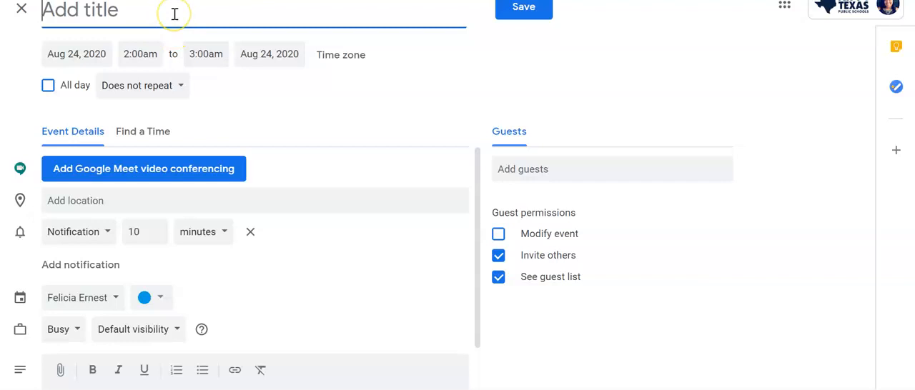
text(Planning Pe)
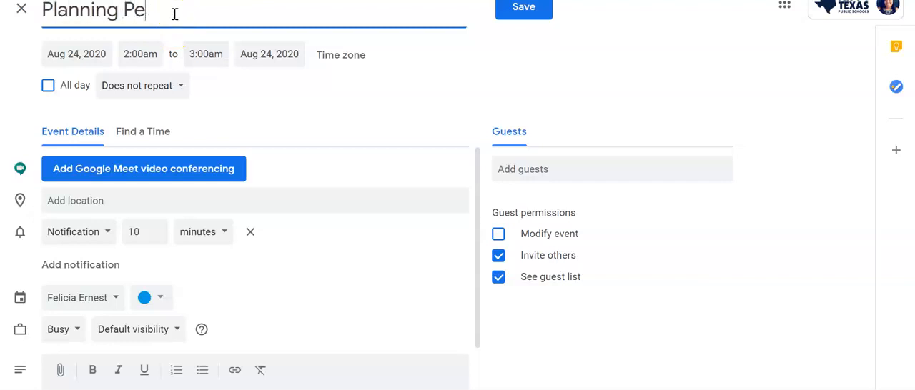
text(iodiod)
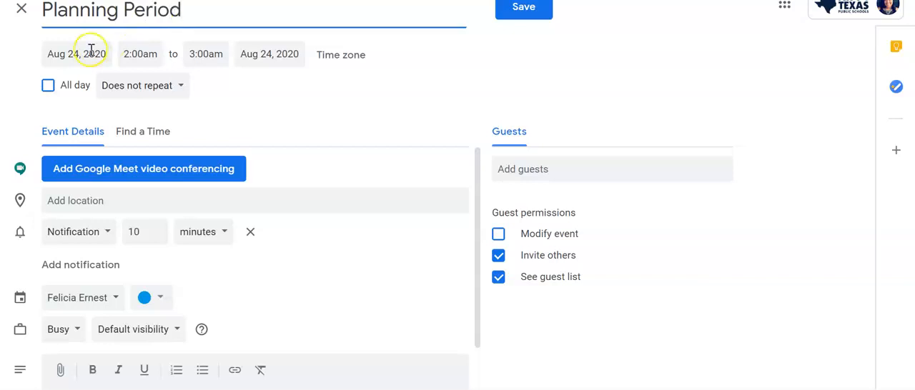
Look through the repeat options without choosing one and add the description "Time to plan AWESOME lessons!!!"
click(178, 85)
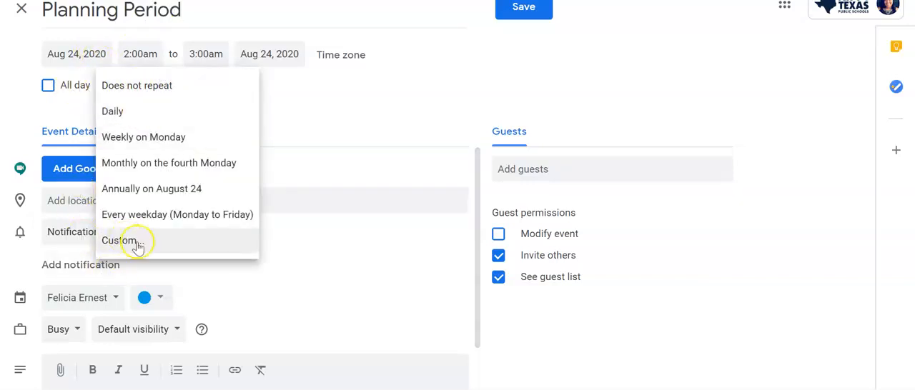
click(281, 127)
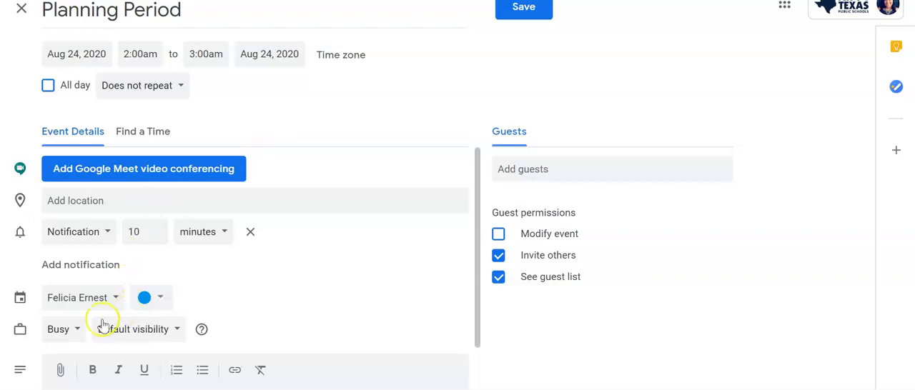
scroll(107, 331, down, 1)
click(122, 340)
text(Time to plan AWESOME lessons!!!)
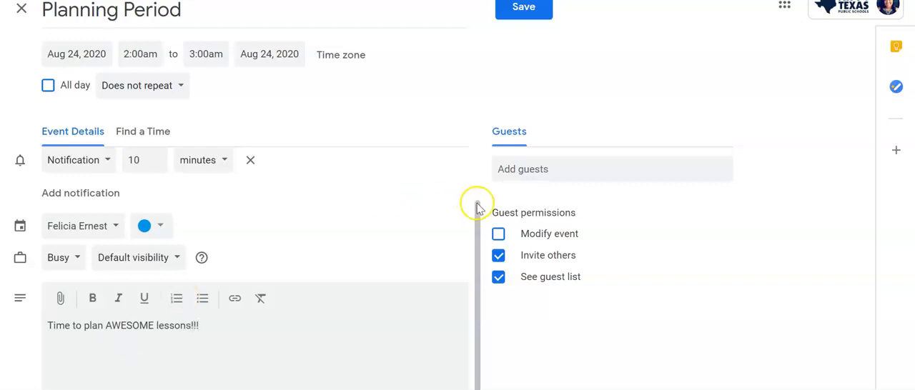
Set the Planning Period event's notification to 15 minutes before and save the event
click(521, 174)
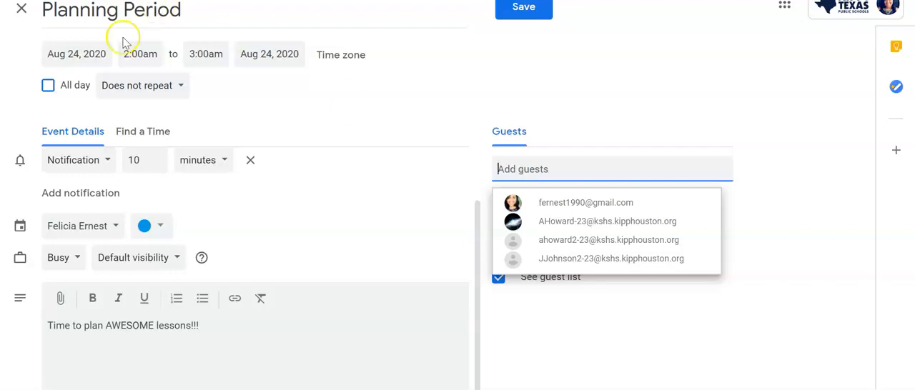
click(146, 161)
click(156, 164)
click(156, 156)
click(156, 156)
click(156, 156)
click(158, 156)
click(158, 157)
click(157, 157)
scroll(242, 230, down, 1)
scroll(242, 231, up, 2)
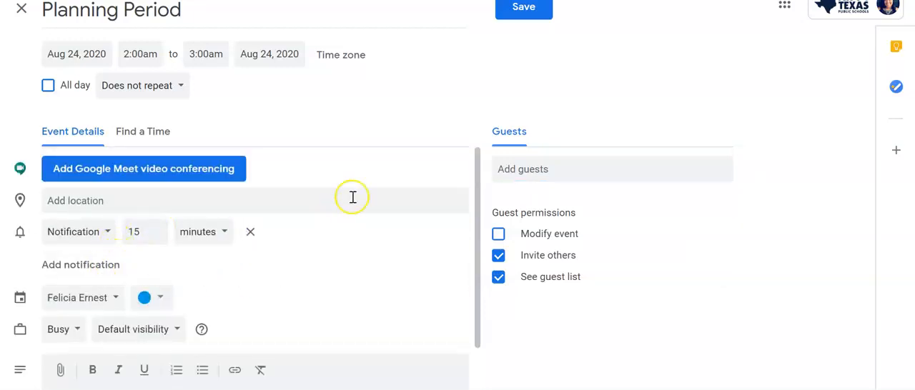
click(540, 14)
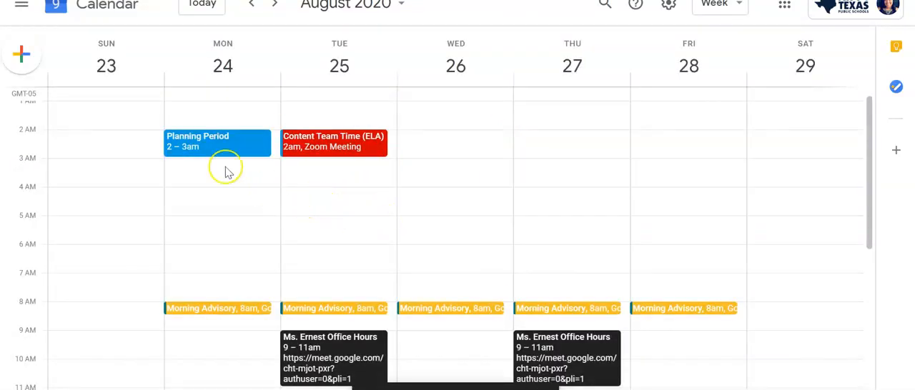
Review the Planning Period event and the rest of the week's schedule
click(203, 154)
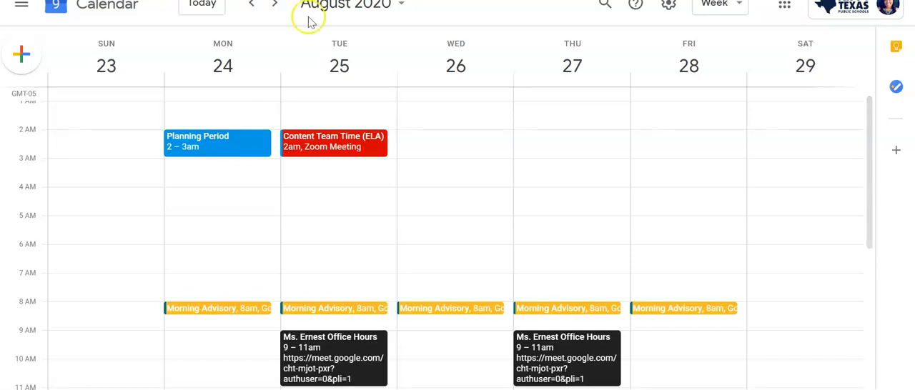
scroll(402, 230, down, 2)
scroll(404, 235, up, 2)
scroll(404, 235, up, 1)
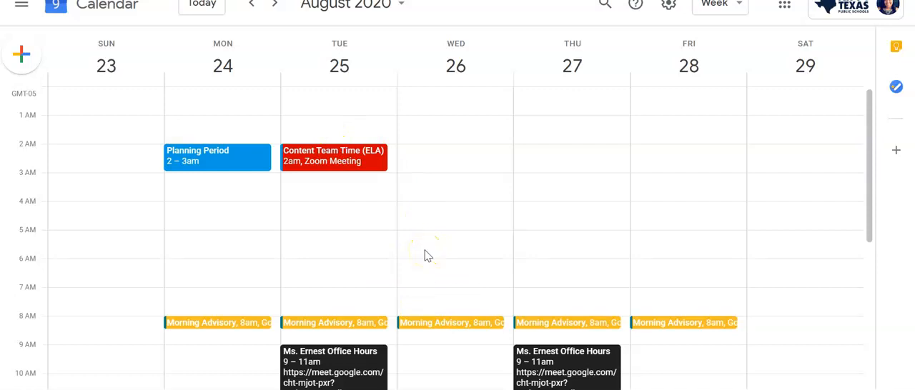
Create another new event and title it as a meeting with the student's mother
click(22, 53)
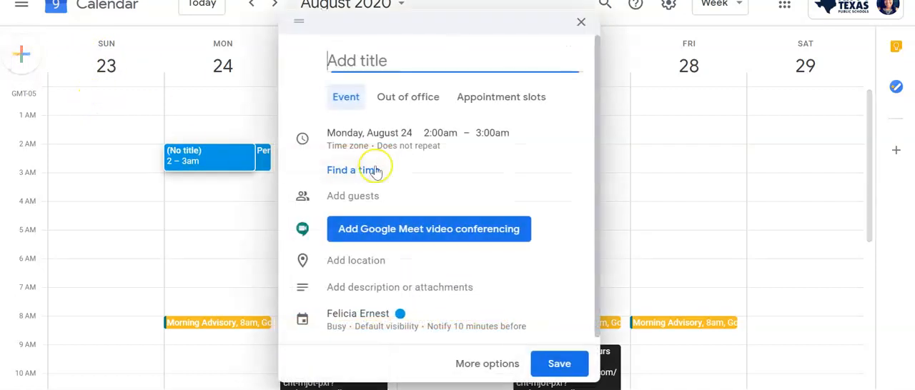
text(Meet)
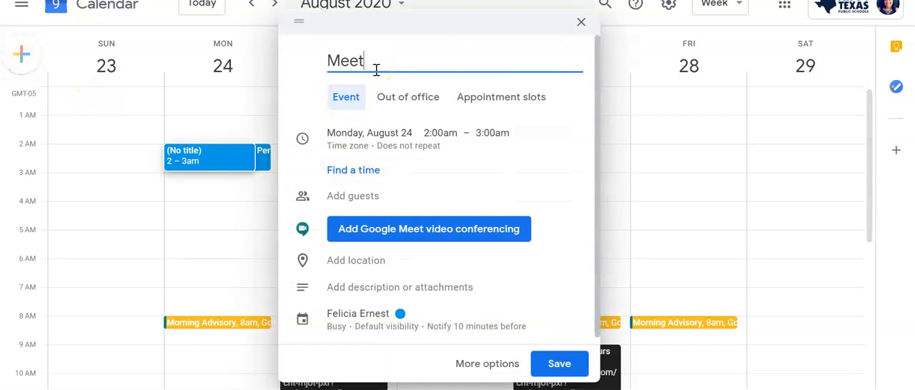
text( with Jessica's Mother)
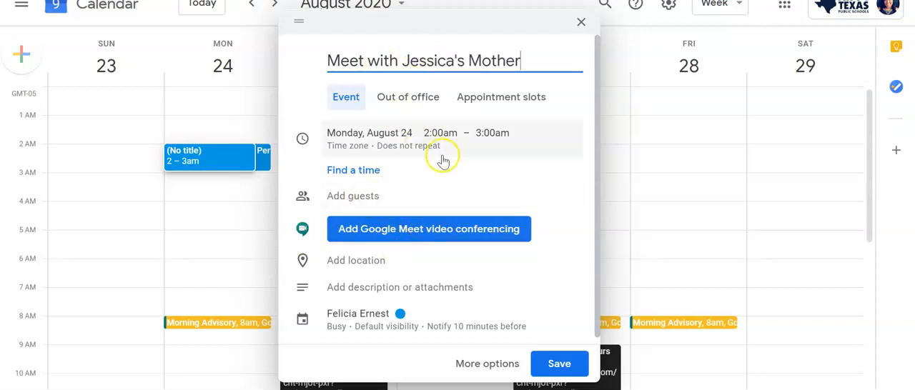
Schedule the parent meeting for Friday, August 28 at 9:30am and save the event
click(431, 134)
click(382, 136)
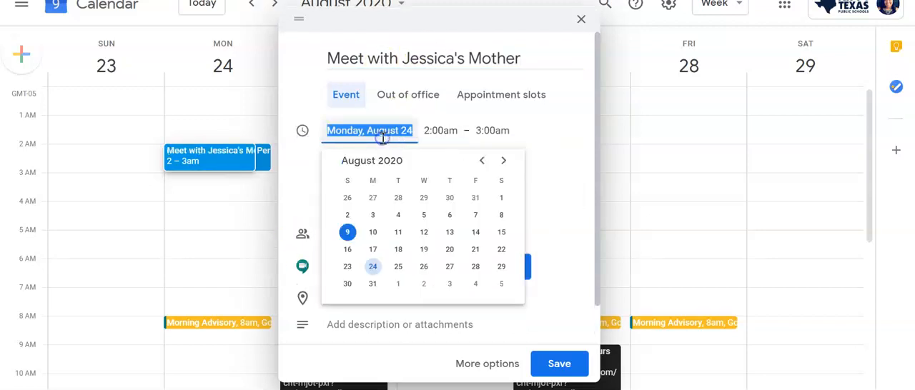
click(475, 266)
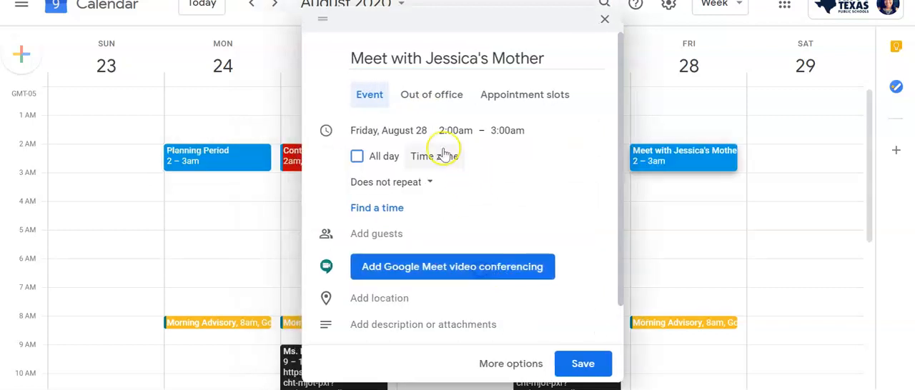
click(453, 131)
scroll(481, 257, down, 5)
scroll(481, 261, down, 9)
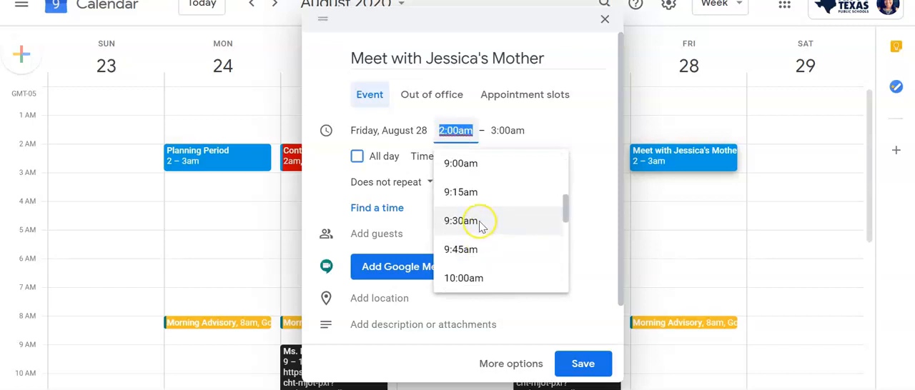
click(481, 225)
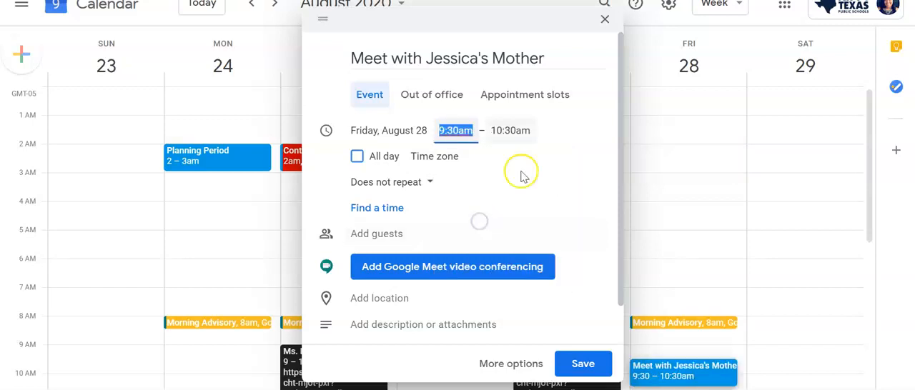
click(583, 366)
scroll(457, 214, down, 1)
scroll(450, 224, down, 3)
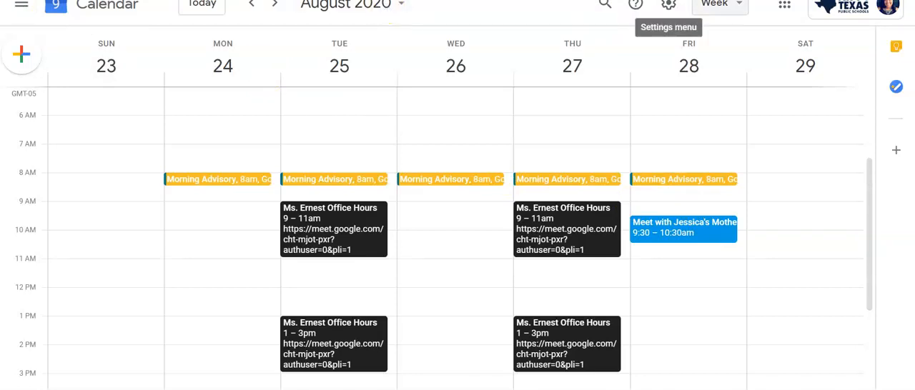
Switch to Google Classroom and open the classwork page of the KSHS Comp I class
click(784, 5)
scroll(793, 103, down, 2)
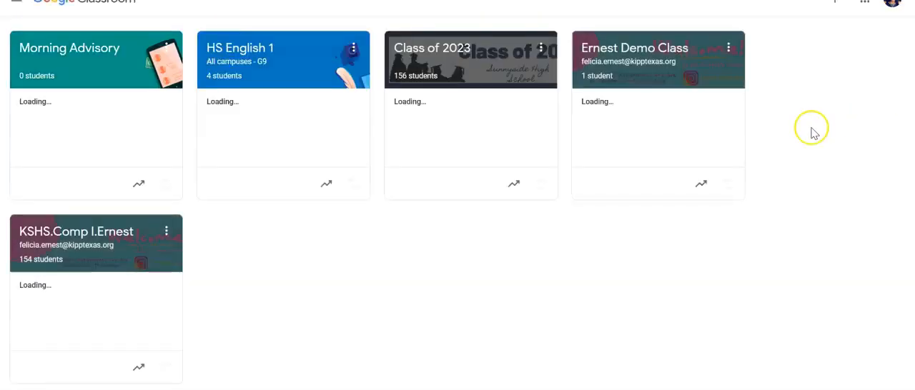
click(108, 240)
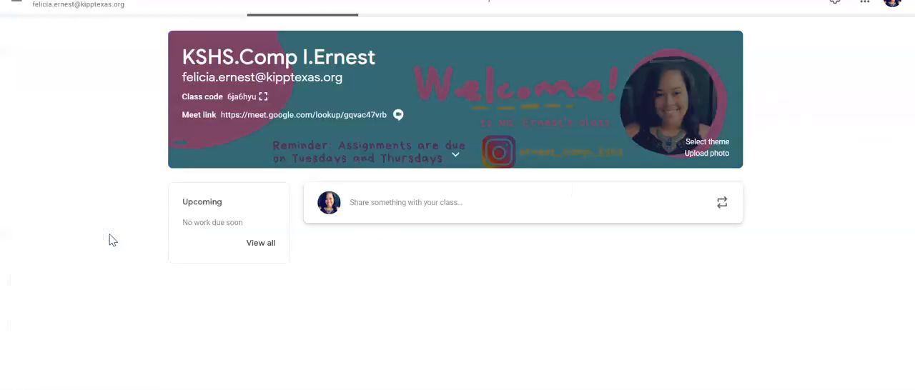
click(432, 5)
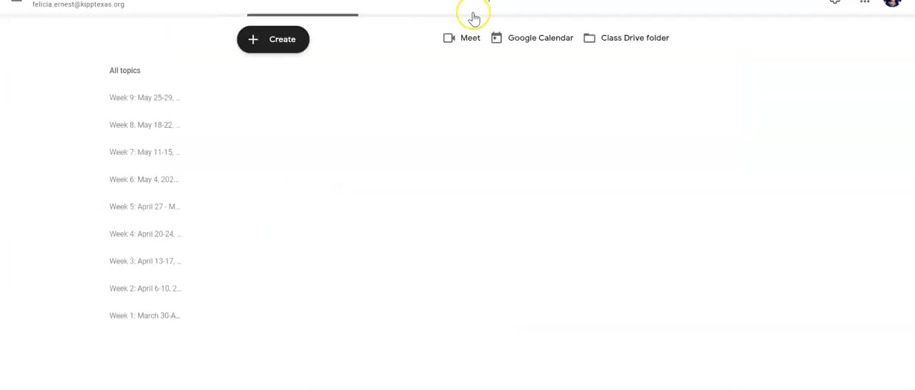
Open the Google Calendar linked to the class and go back to the week of April 13, 2020
click(539, 45)
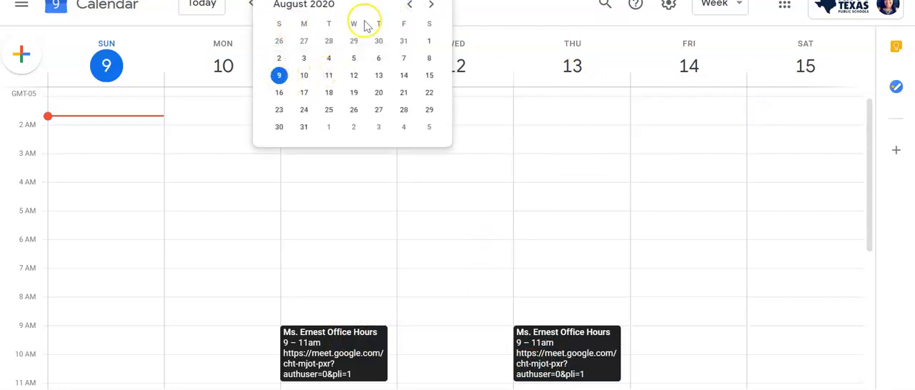
click(410, 5)
click(410, 5)
click(410, 5)
click(410, 5)
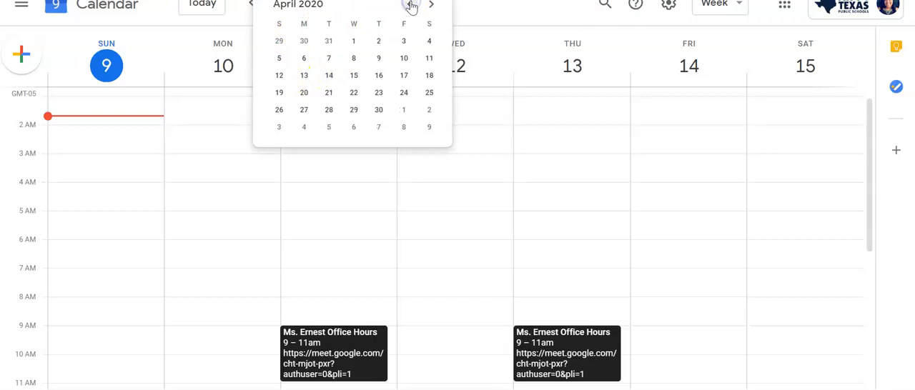
click(304, 77)
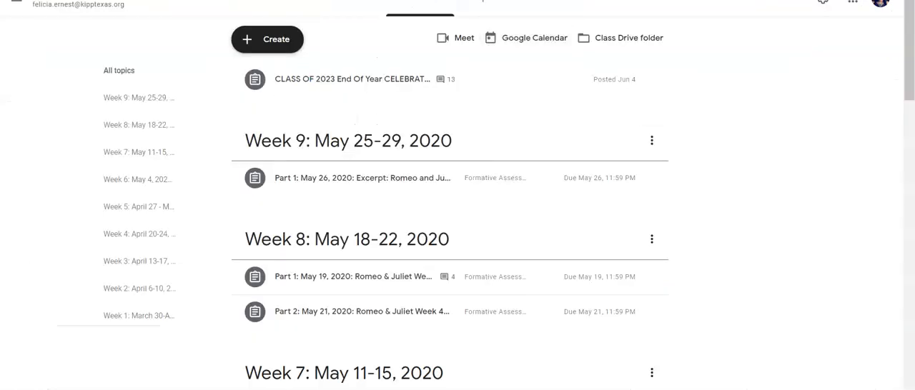
Open the built-in calendar of Google Classroom and go back to the week of May 3 - May 9, 2020
click(18, 4)
click(21, 30)
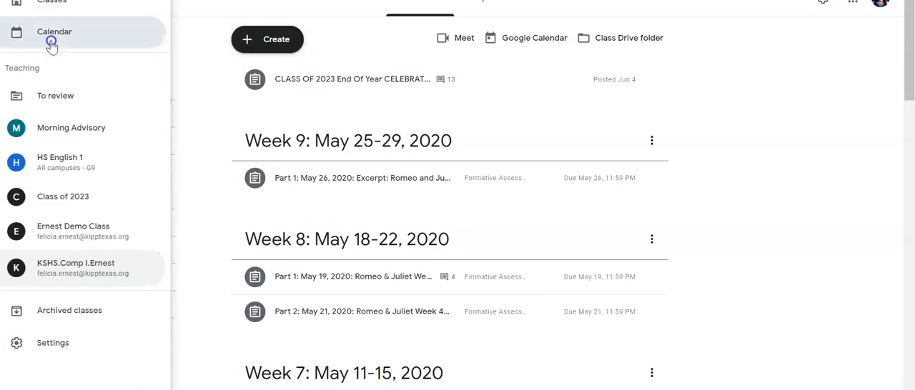
click(397, 38)
click(397, 39)
click(397, 39)
double_click(397, 39)
click(397, 38)
click(397, 38)
click(397, 39)
click(397, 39)
click(397, 38)
click(397, 39)
click(397, 38)
click(397, 38)
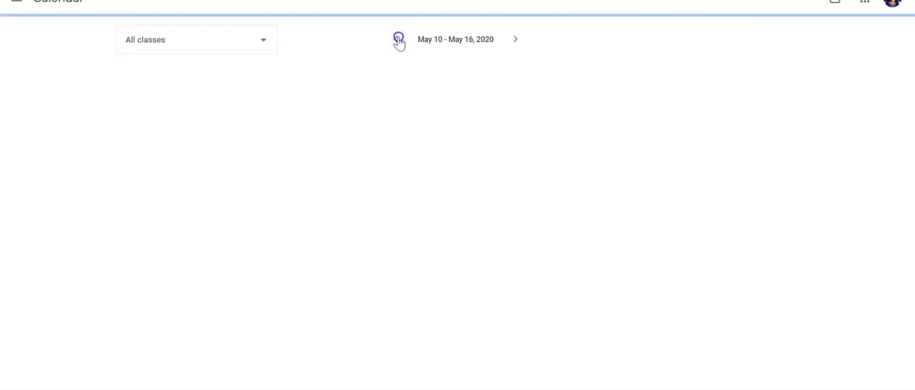
click(397, 39)
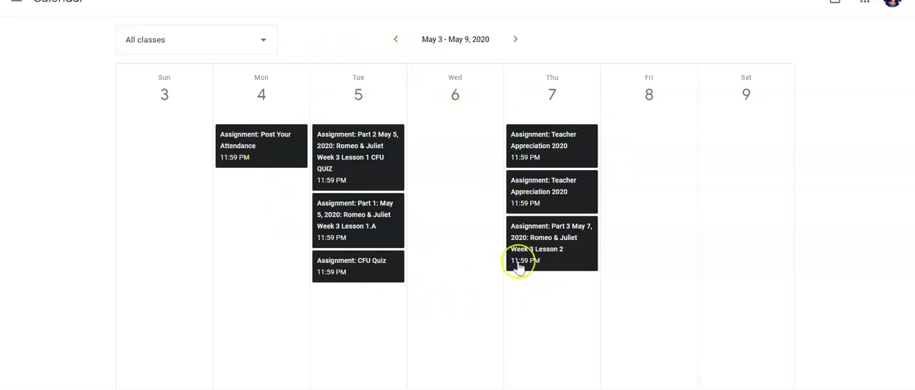
click(449, 140)
click(610, 337)
click(656, 188)
click(772, 184)
click(758, 296)
click(512, 329)
click(434, 309)
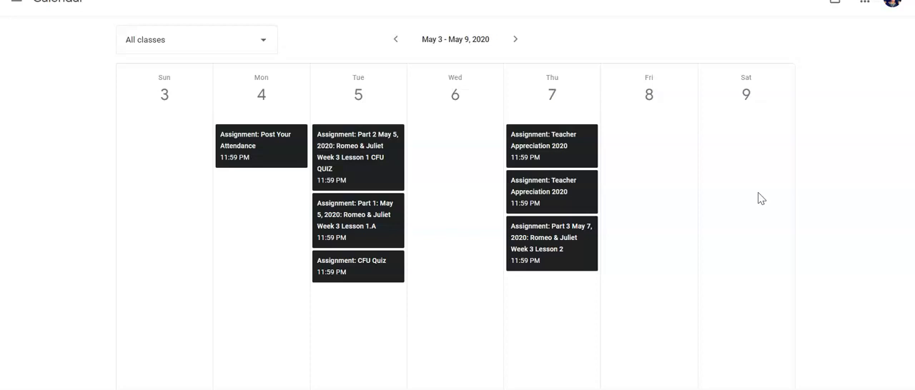
Check which classes the Classroom calendar can be filtered by, keeping All classes selected
click(266, 41)
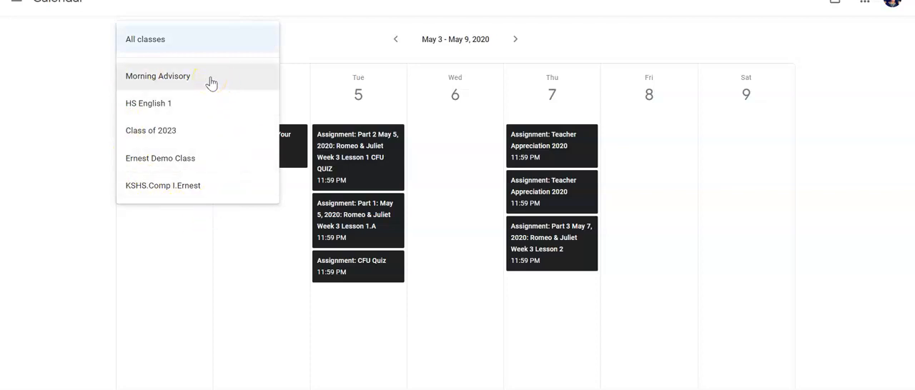
click(250, 40)
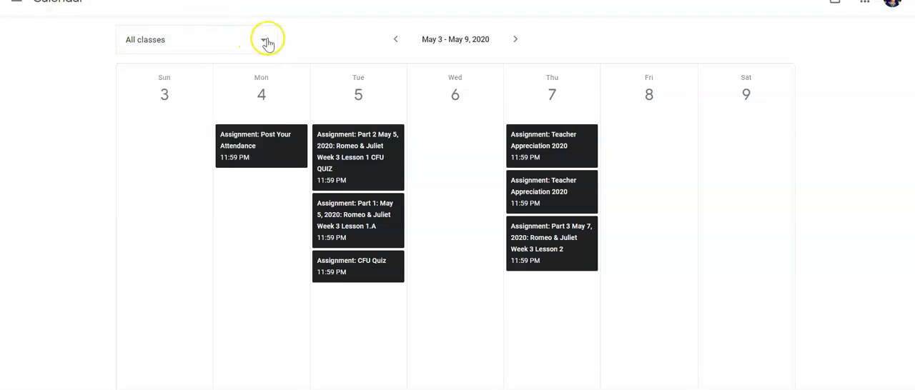
click(265, 42)
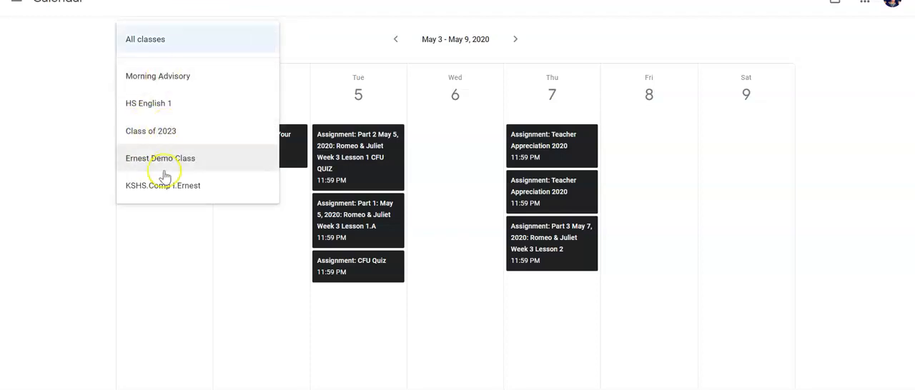
click(243, 259)
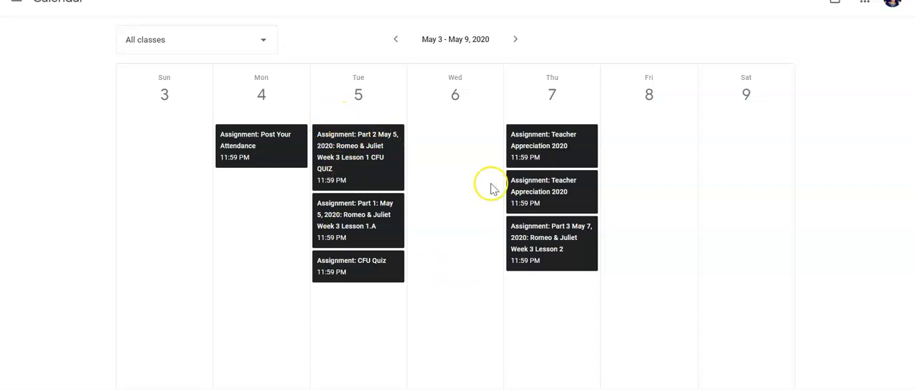
View the Part 2 May 5 Romeo & Juliet Week 3 Lesson 1 CFU QUIZ assignment from the calendar and switch to Google Calendar
click(364, 161)
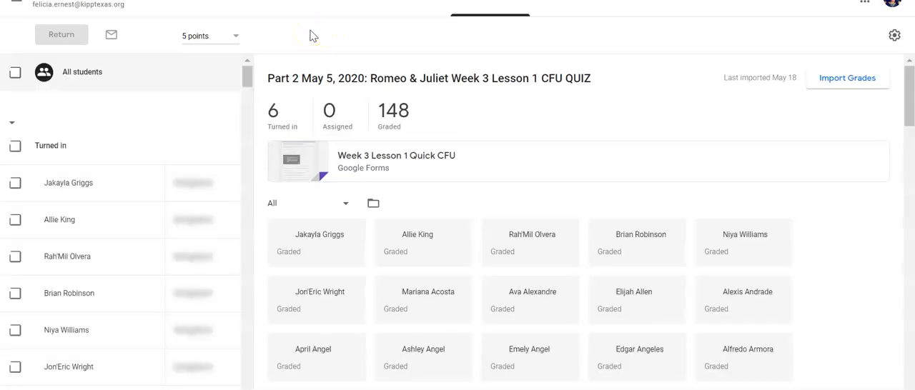
click(865, 2)
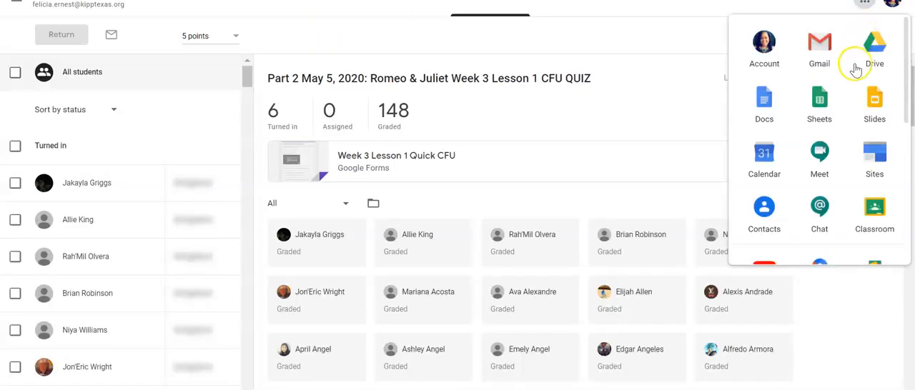
click(766, 157)
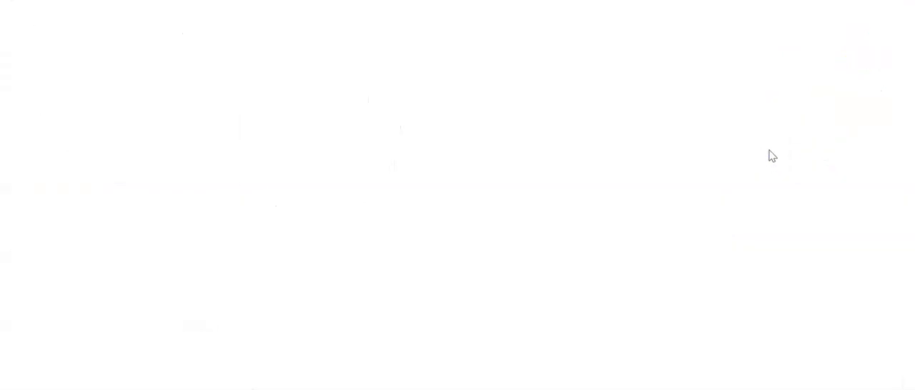